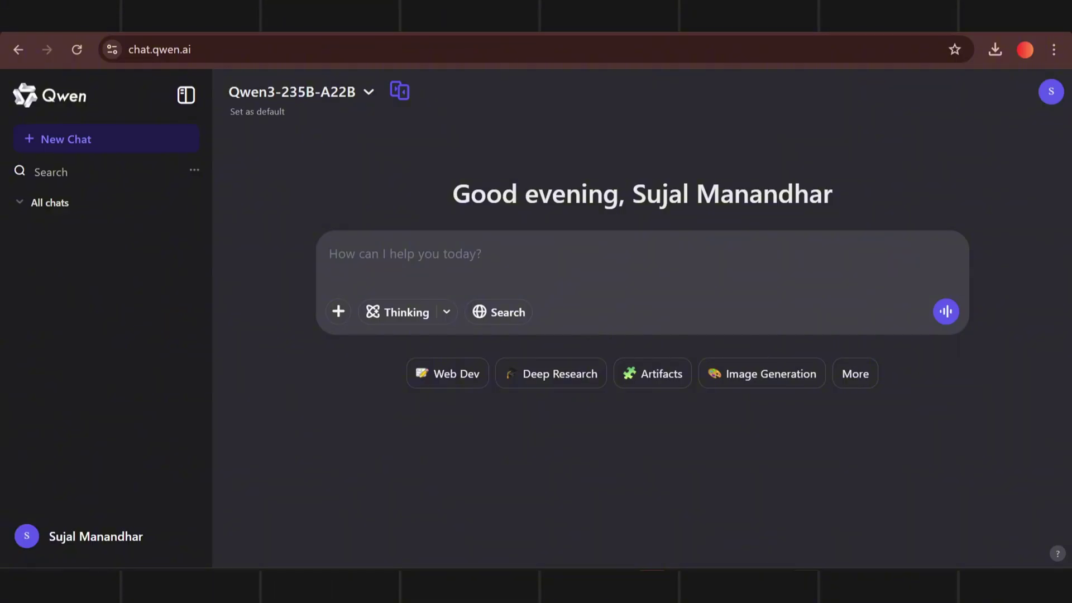
Generate a Qwen video of the yellow sports car in neon Dubai and play it
type("sports car inspired by Bugatti and Ferrari, driving at high speed through the neon-lit streets of Dubai at night. The camera follows the car in a dynamic tracking shot as it weaves through traffic, with reflections of Dubai’s glowing skyscrapers, including Burj Khalifa, shimmering on the car's polished body. Palm trees sway in the warm breeze, lens flares from streetlights add a cinematic feel. Smooth camera pans, slow-motion drifts, ambient city sounds, and a powerful cinematic soundtrack in the background. Ultra-realistic, movie-quality, 4K resolution, 16:9 widescreen, 24fps.")
left_click(841, 412)
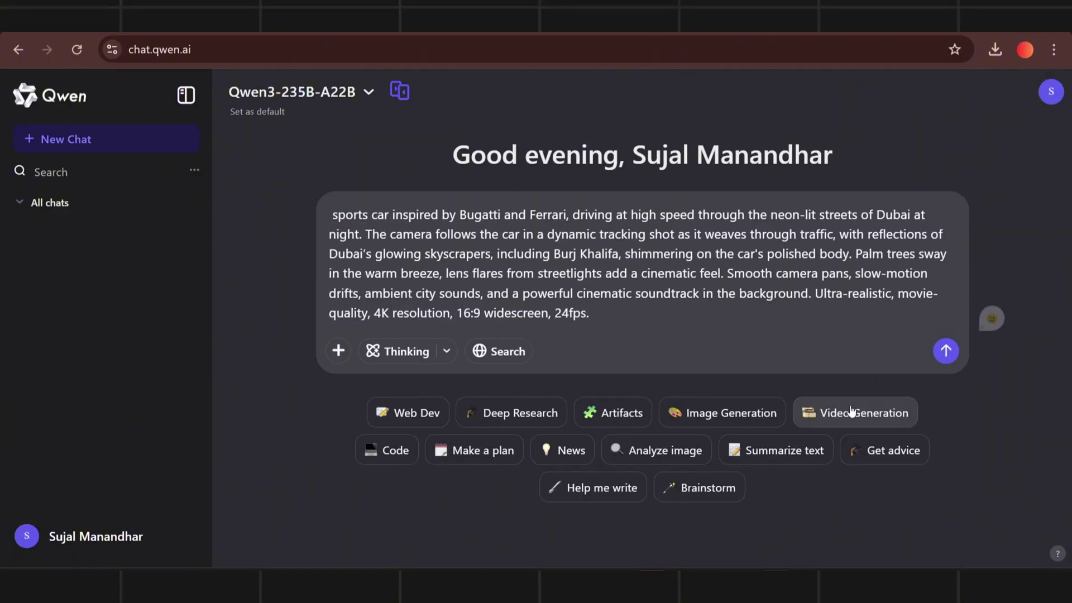
left_click(843, 413)
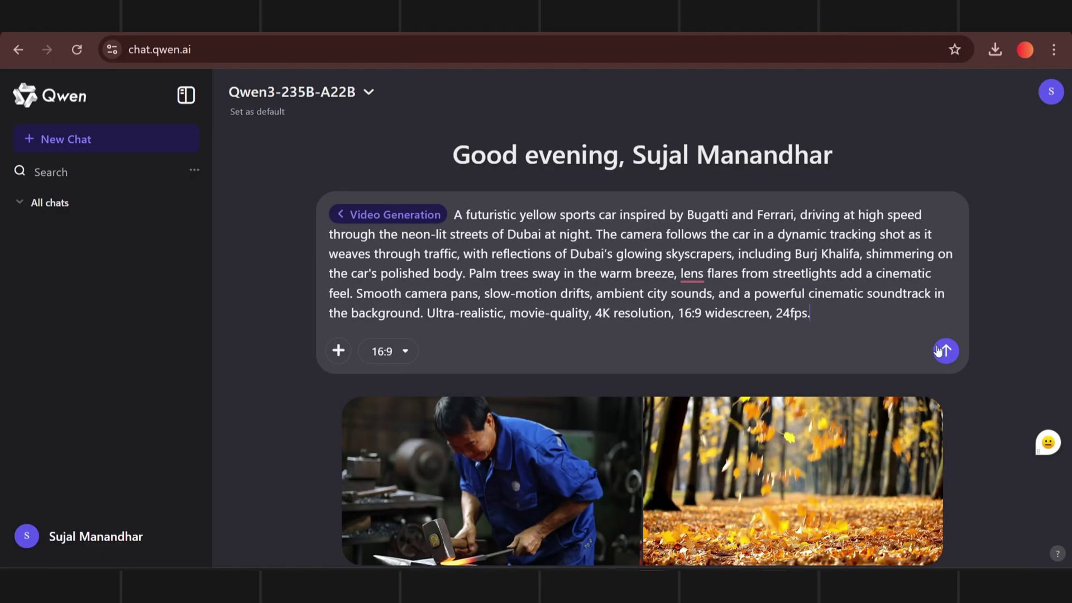
left_click(944, 352)
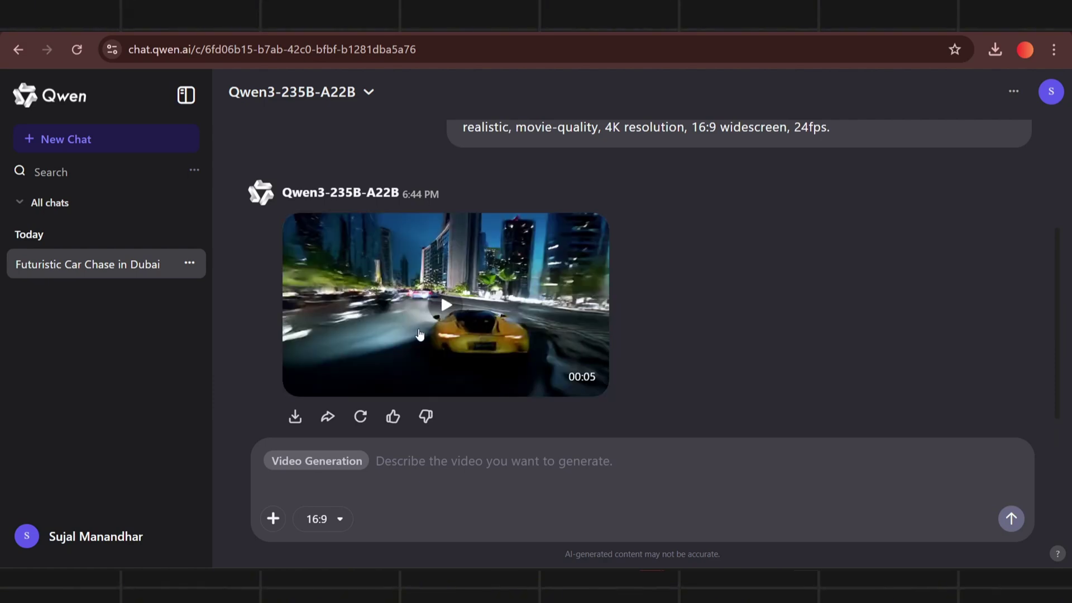
left_click(441, 299)
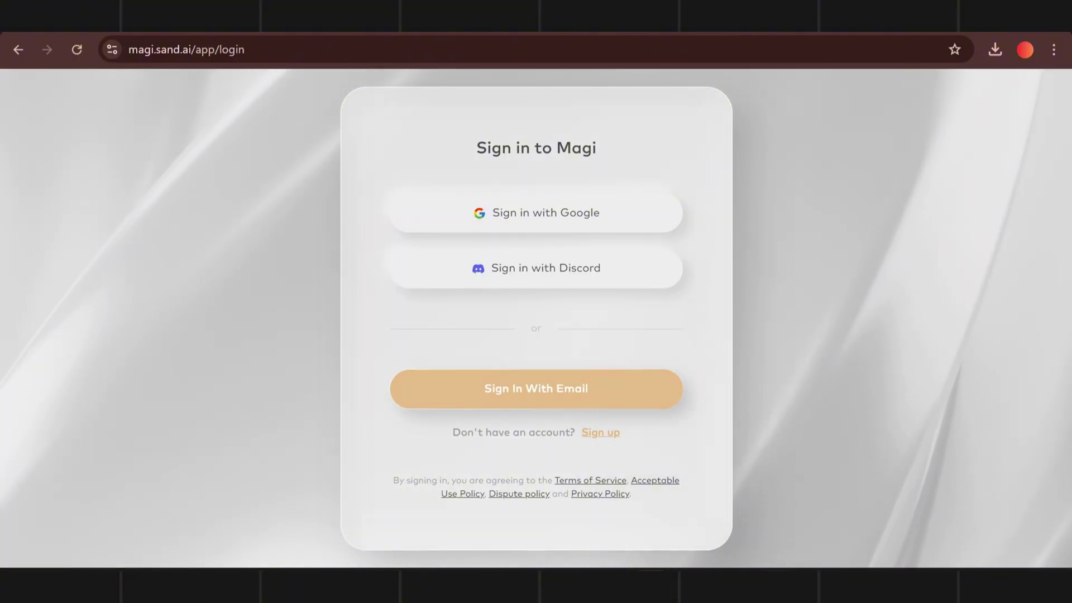
Sign up to Magi with a display name, temporary email and password, saving the password in Chrome
key("ctrl+t")
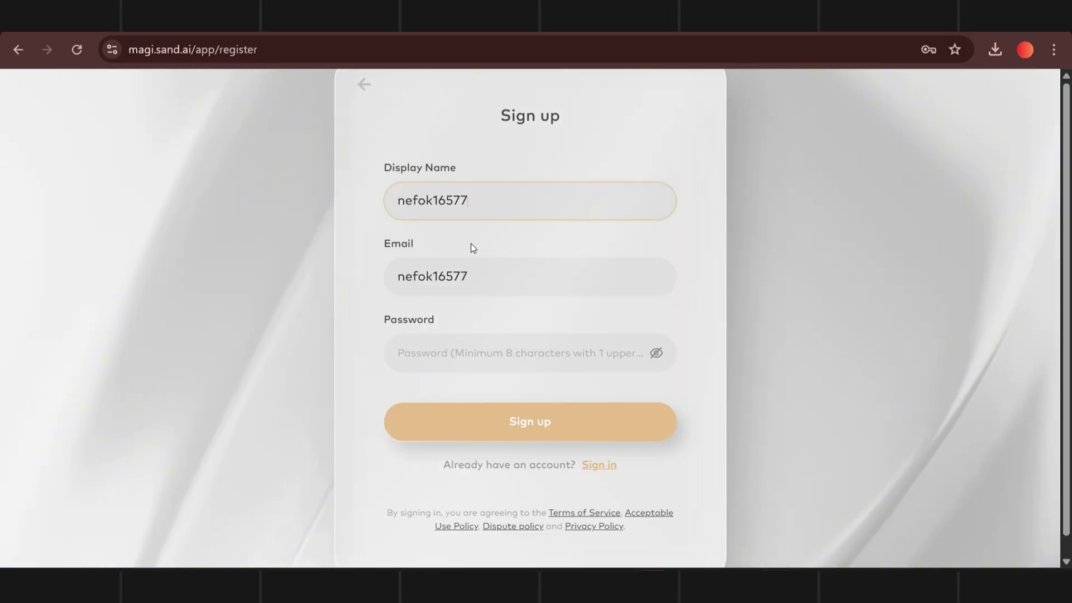
double_click(432, 276)
key("ctrl+v")
left_click(508, 352)
key("ctrl+v")
type("!")
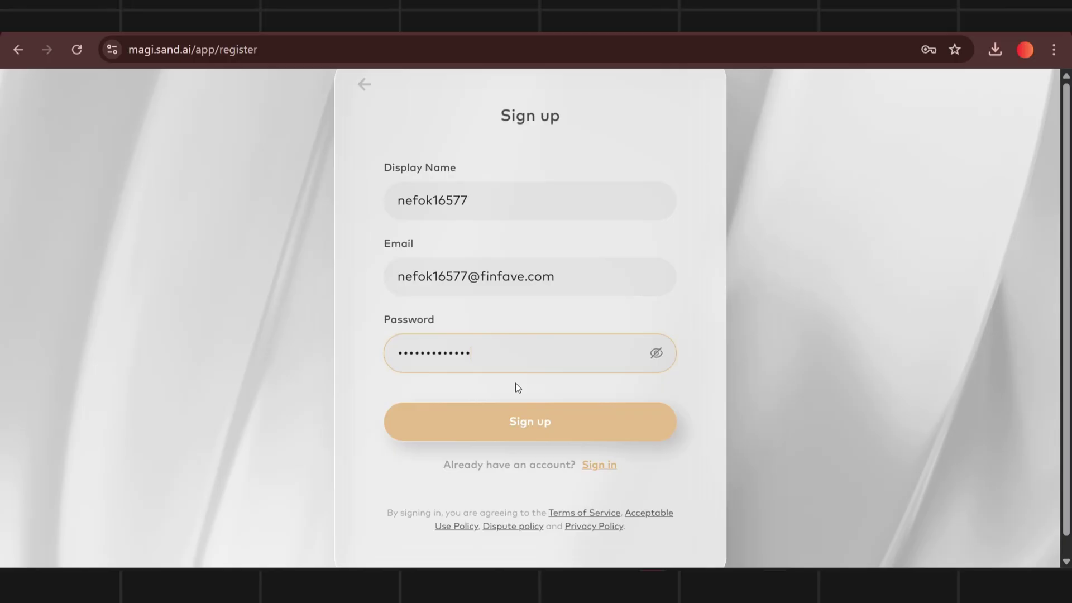
left_click(552, 440)
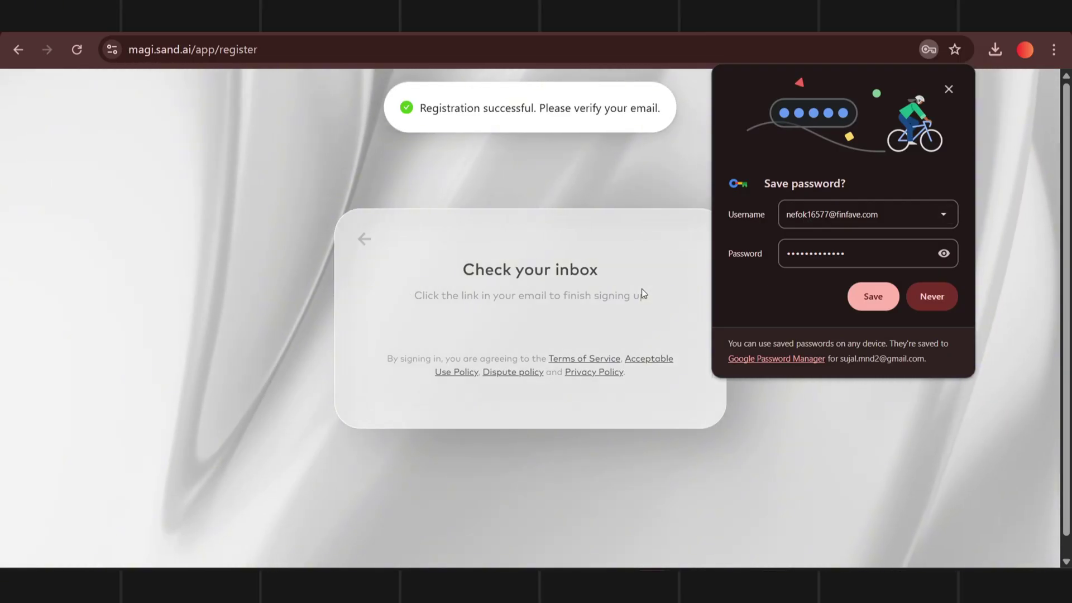
left_click(861, 290)
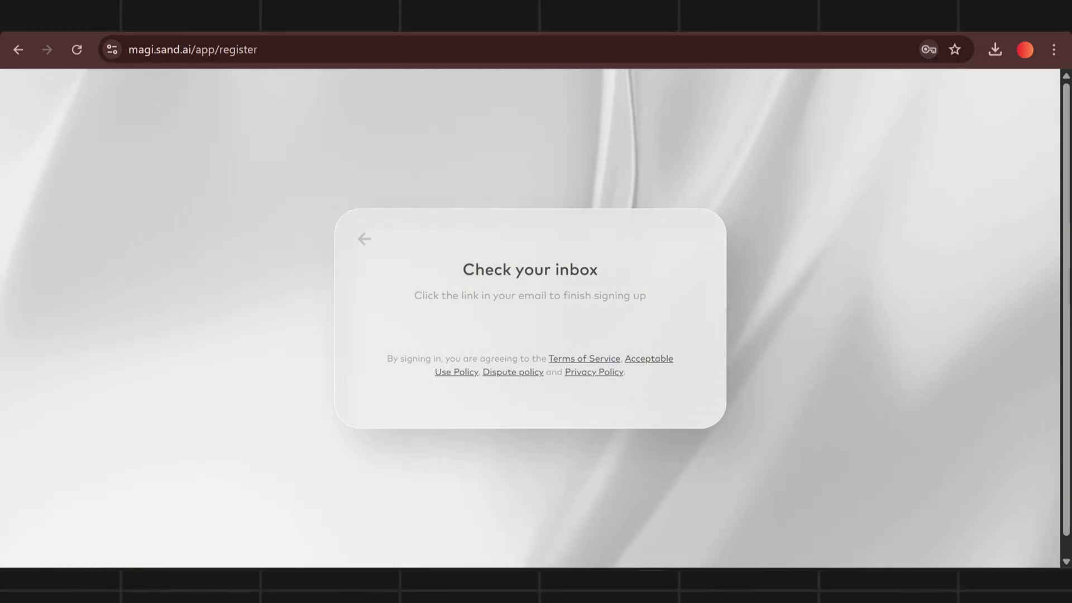
Find and open the 'Verify your email for Signup to Magi' message in the Temp Mail inbox
key("ctrl+Tab")
scroll(569, 330, "down", 6)
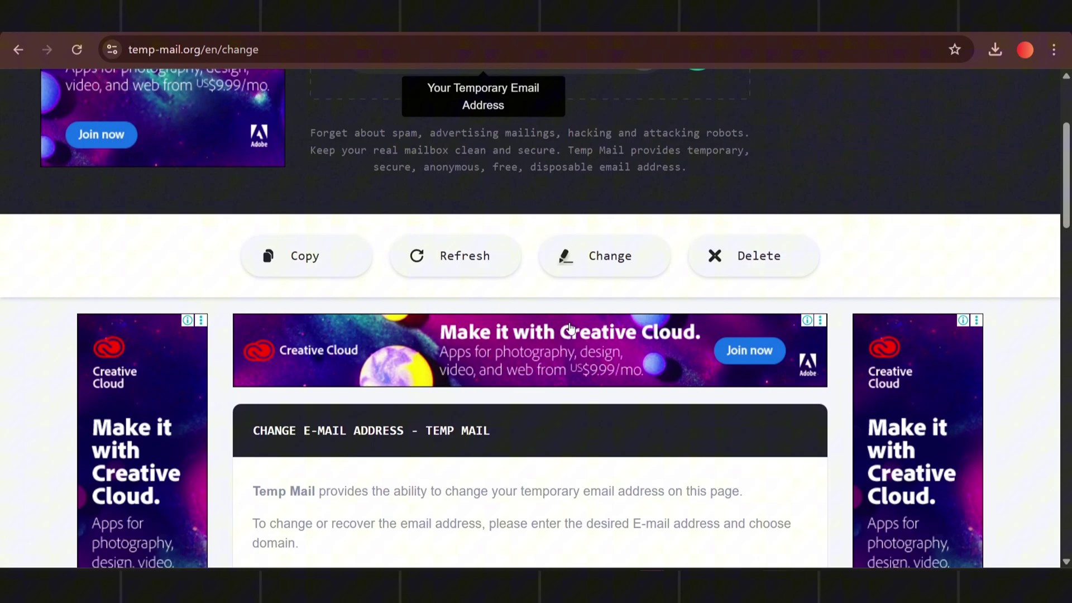
scroll(570, 323, "down", 8)
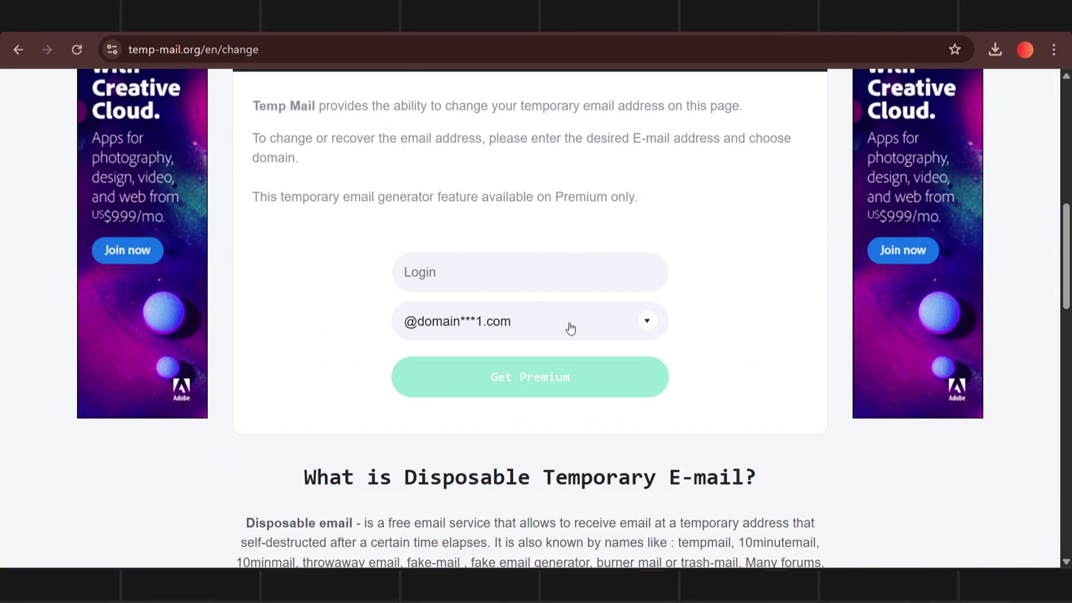
scroll(572, 327, "up", 3)
scroll(571, 327, "up", 9)
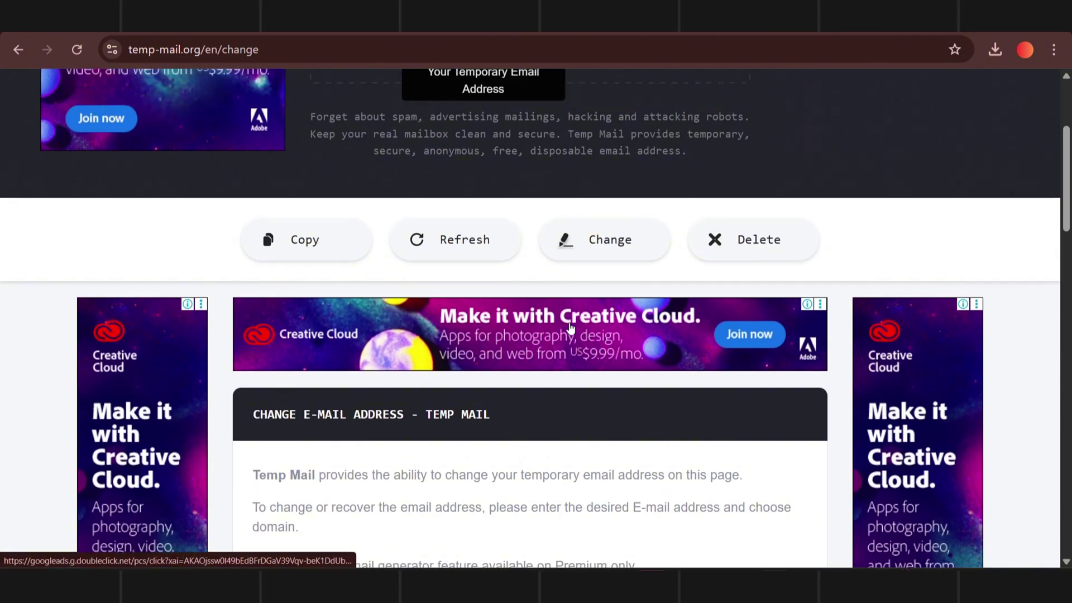
scroll(570, 323, "down", 5)
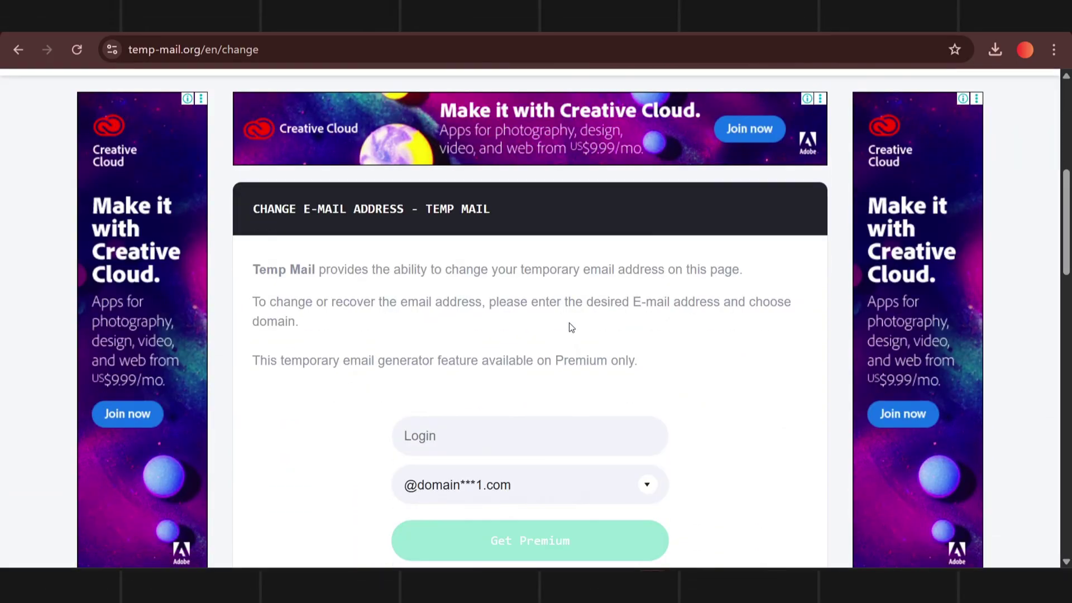
scroll(570, 327, "down", 5)
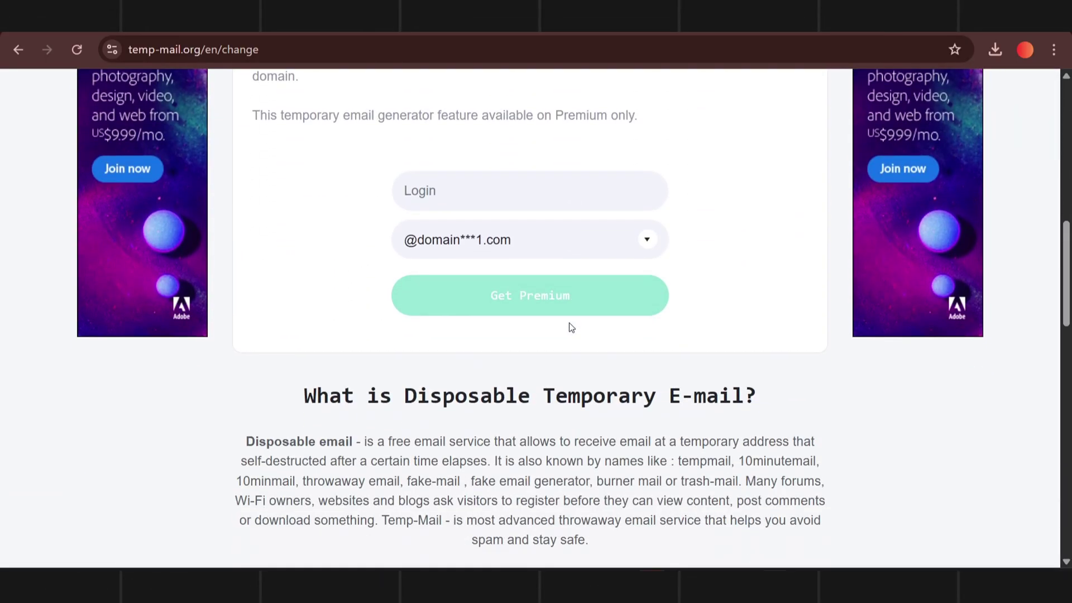
scroll(570, 326, "up", 12)
scroll(570, 326, "down", 11)
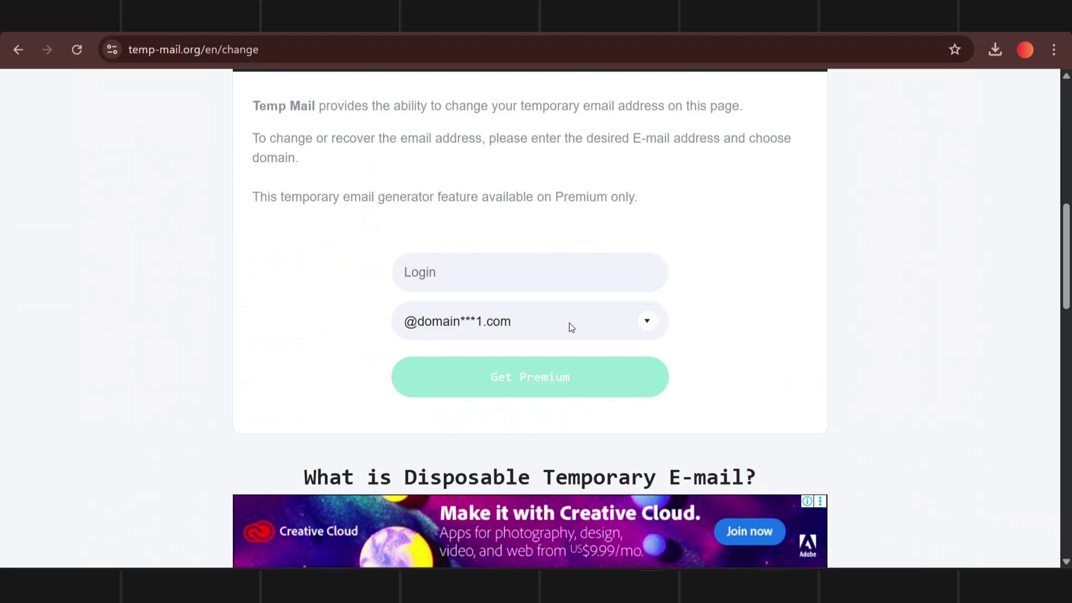
scroll(570, 326, "up", 5)
scroll(571, 326, "up", 6)
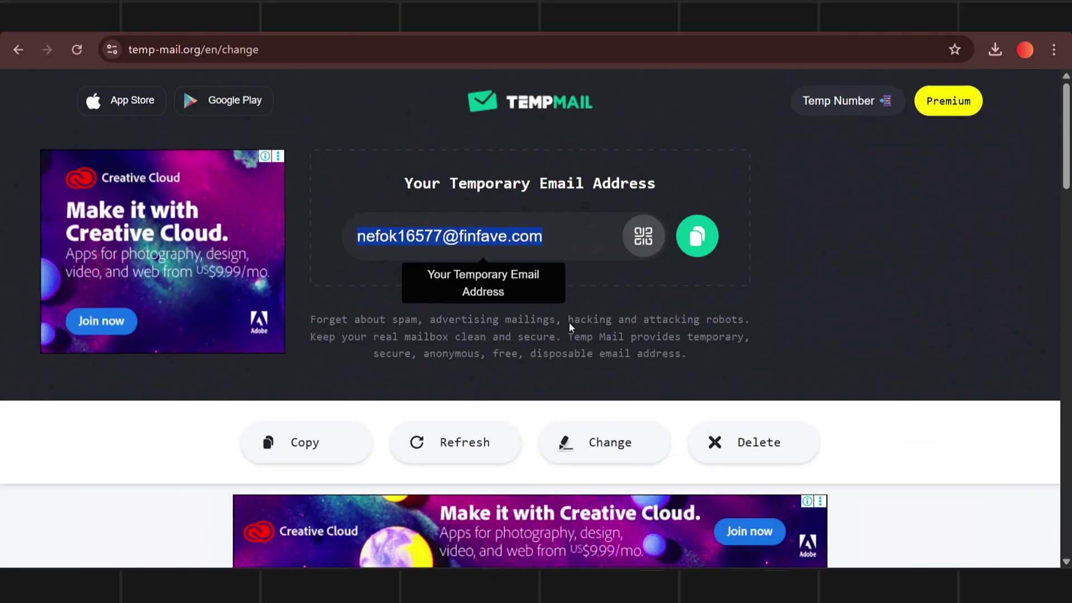
scroll(566, 429, "down", 5)
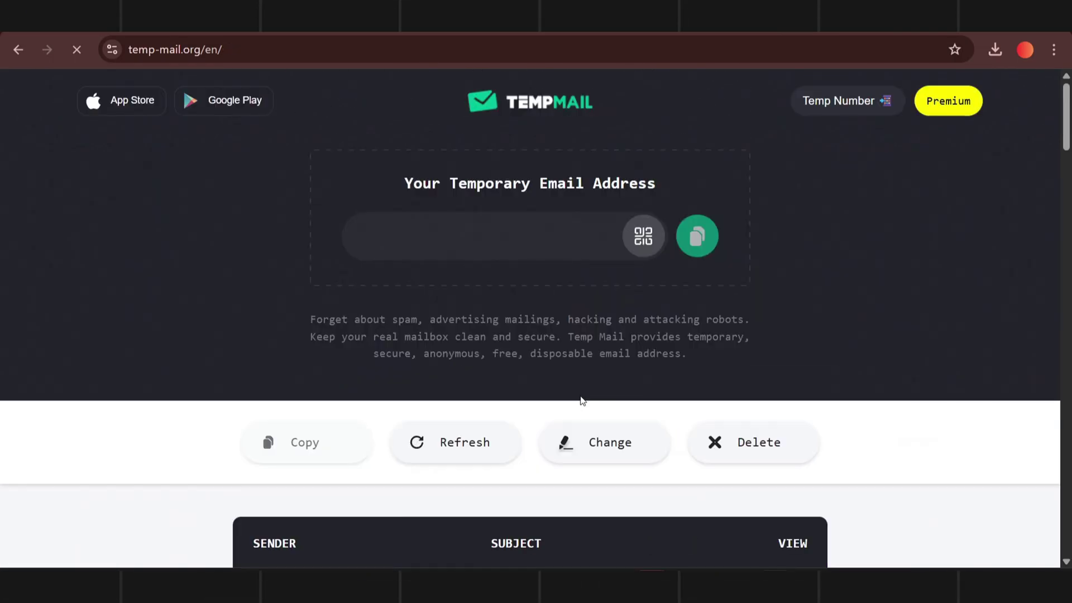
scroll(581, 400, "down", 6)
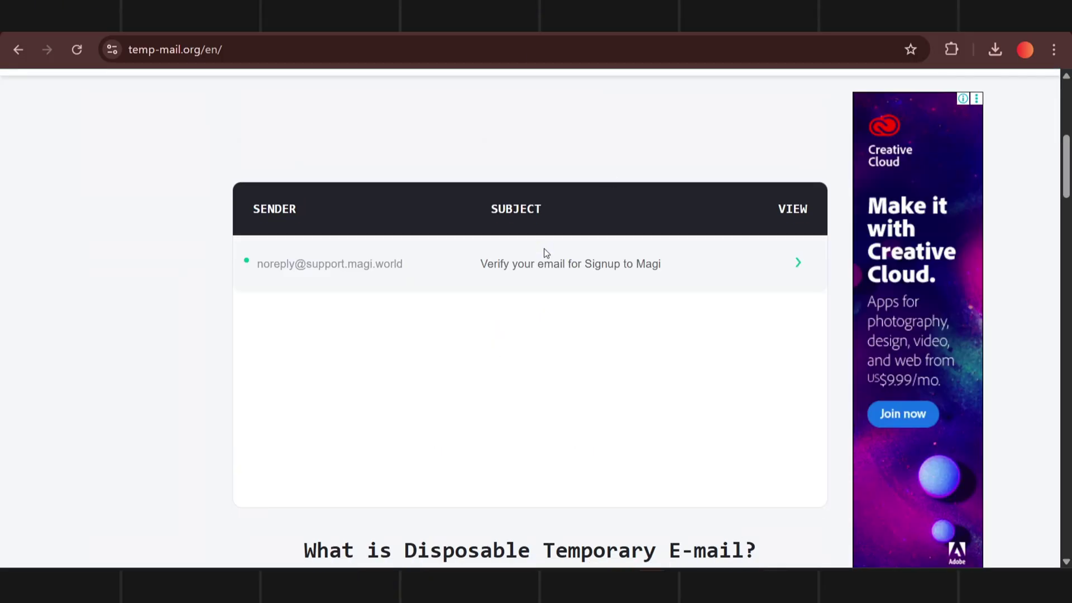
left_click(575, 267)
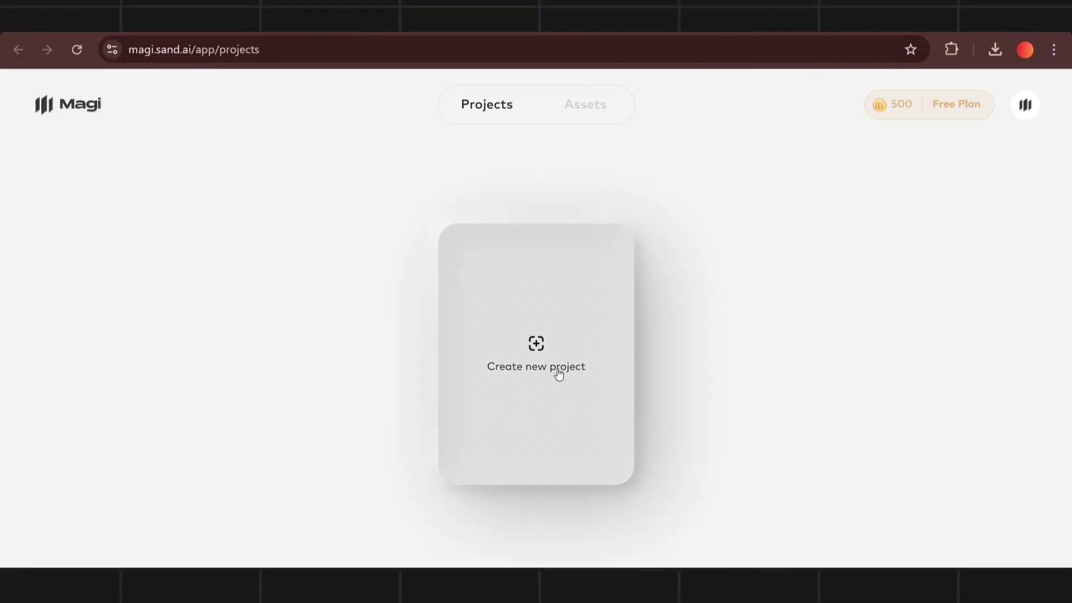
Create a new Magi project and upload all seven Image_fx pictures to its canvas at once
left_click(540, 391)
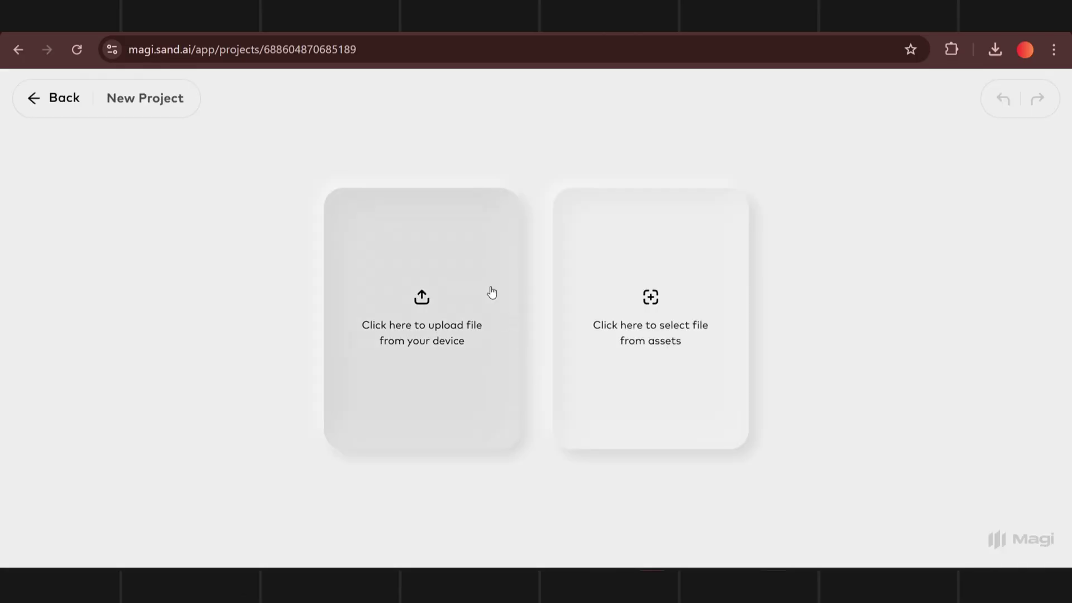
left_click(448, 270)
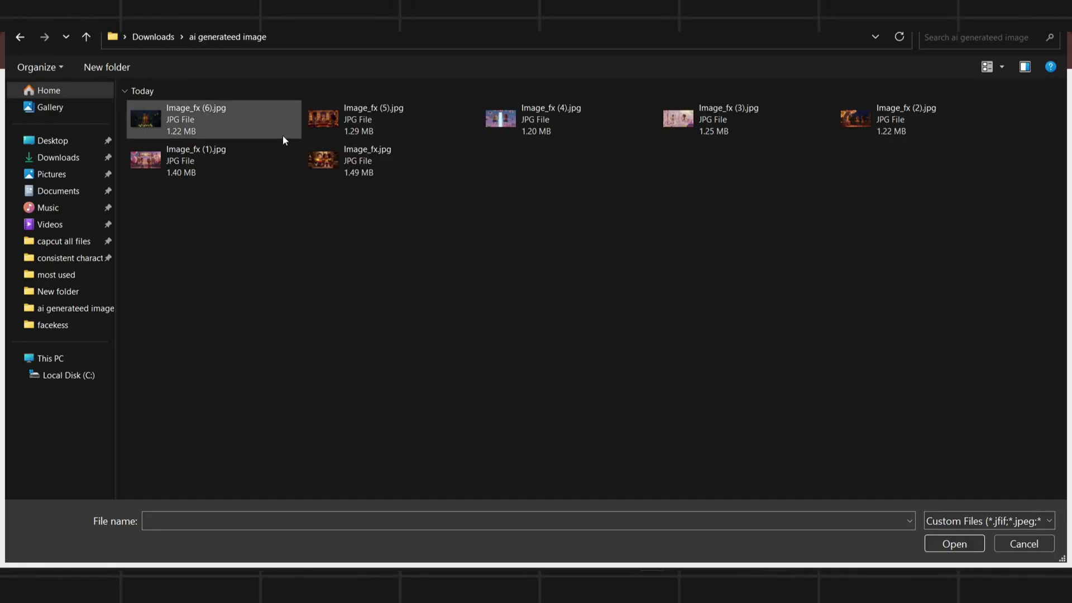
left_click(212, 126)
key("ctrl+a")
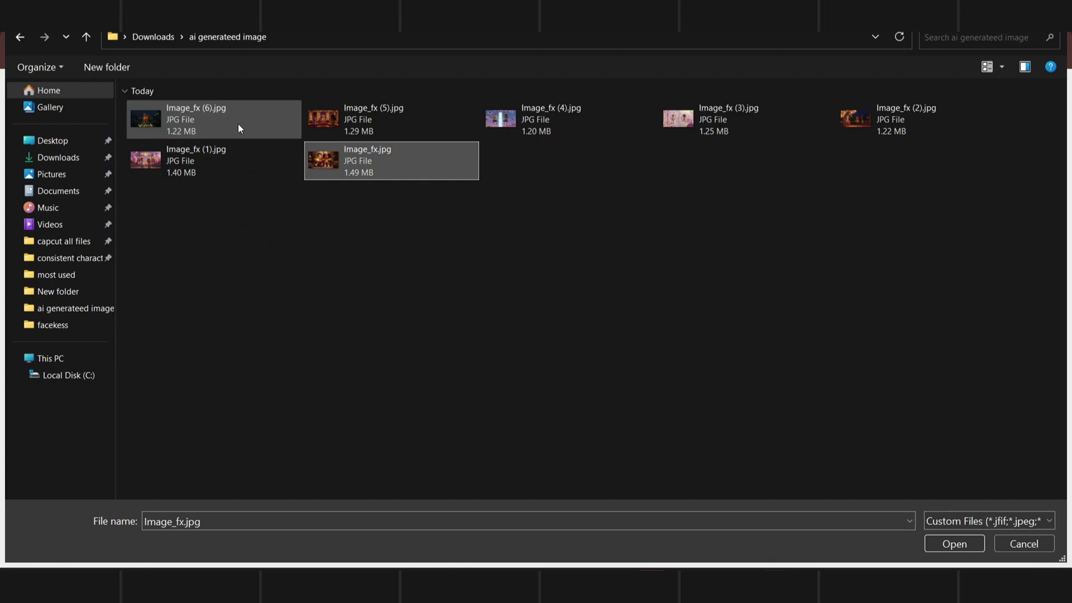
left_click(977, 549)
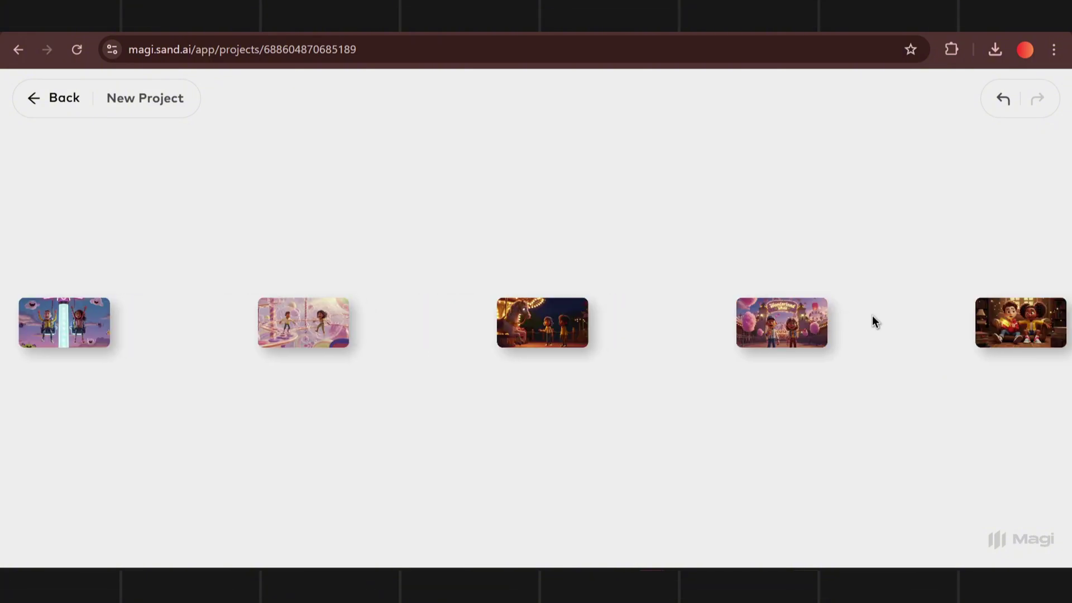
Drag the Wonderland, sofa, bubble and carousel scenes into the first column in story order
left_click_drag(1034, 327, 142, 269)
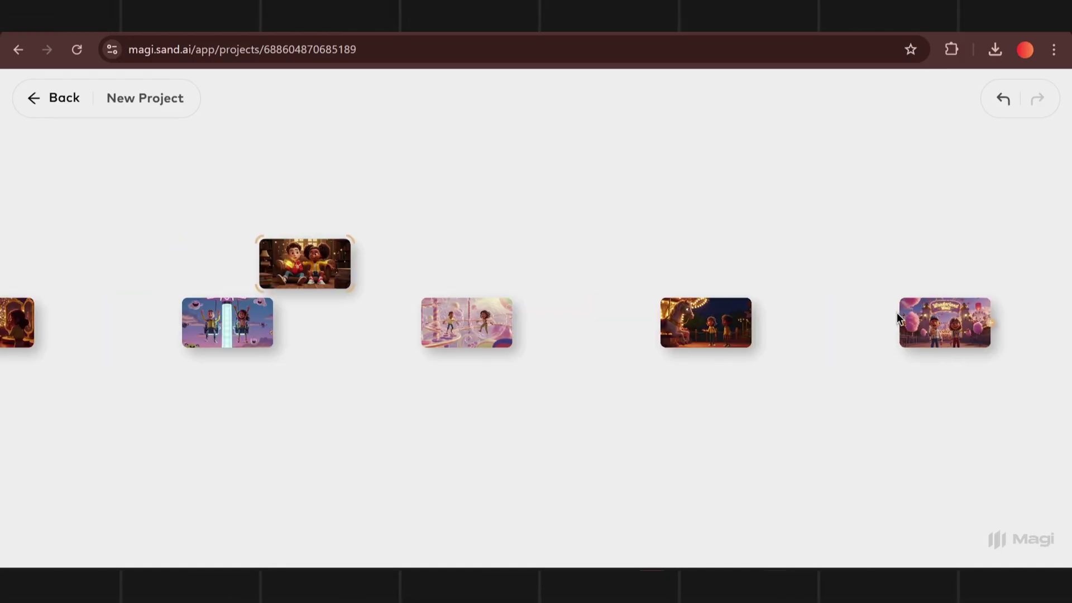
left_click_drag(897, 318, 103, 256)
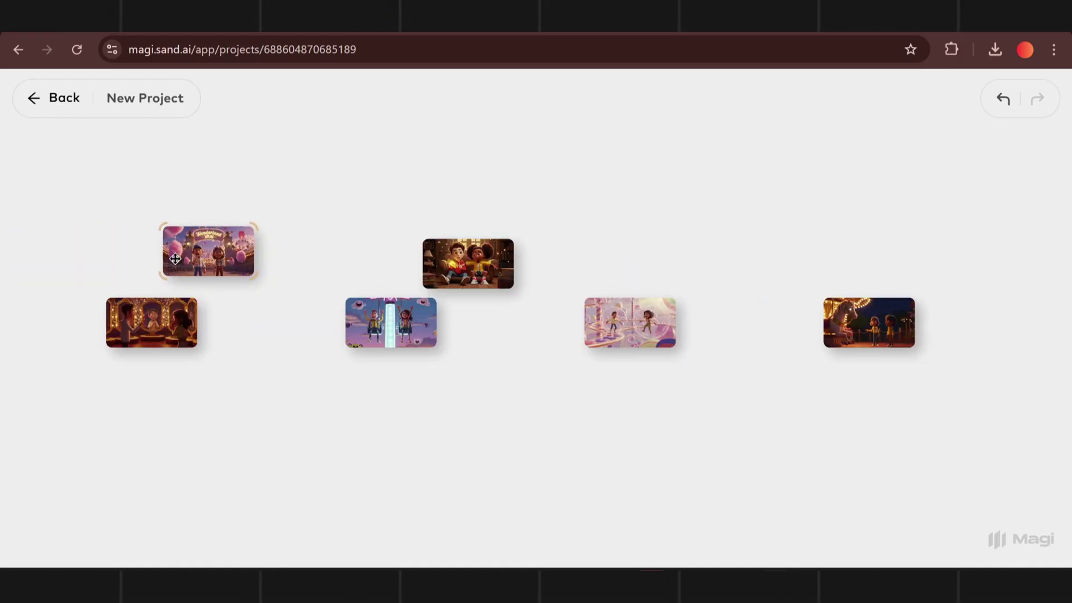
left_click_drag(457, 263, 139, 430)
left_click_drag(908, 326, 183, 196)
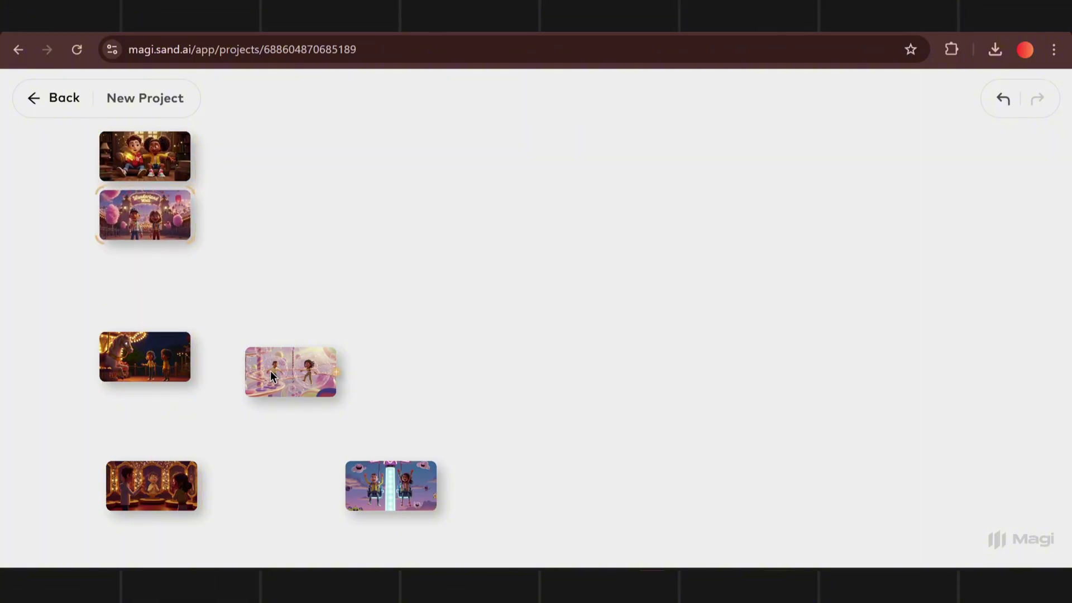
left_click_drag(272, 375, 135, 289)
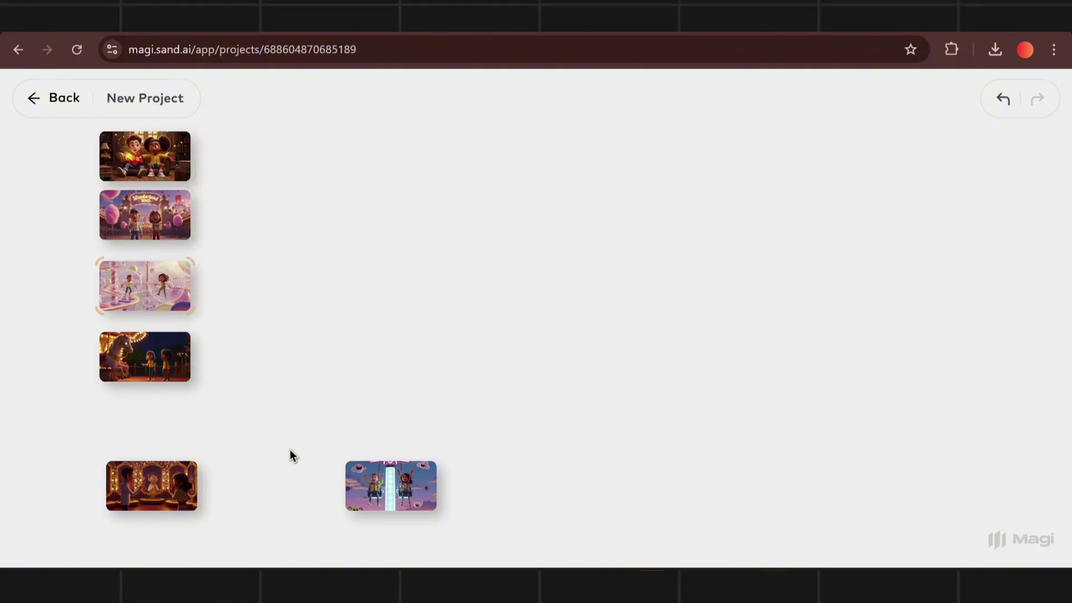
Delete the mirror scene, place the swing scene below the carousel, and recenter the canvas
left_click(166, 489)
key("Delete")
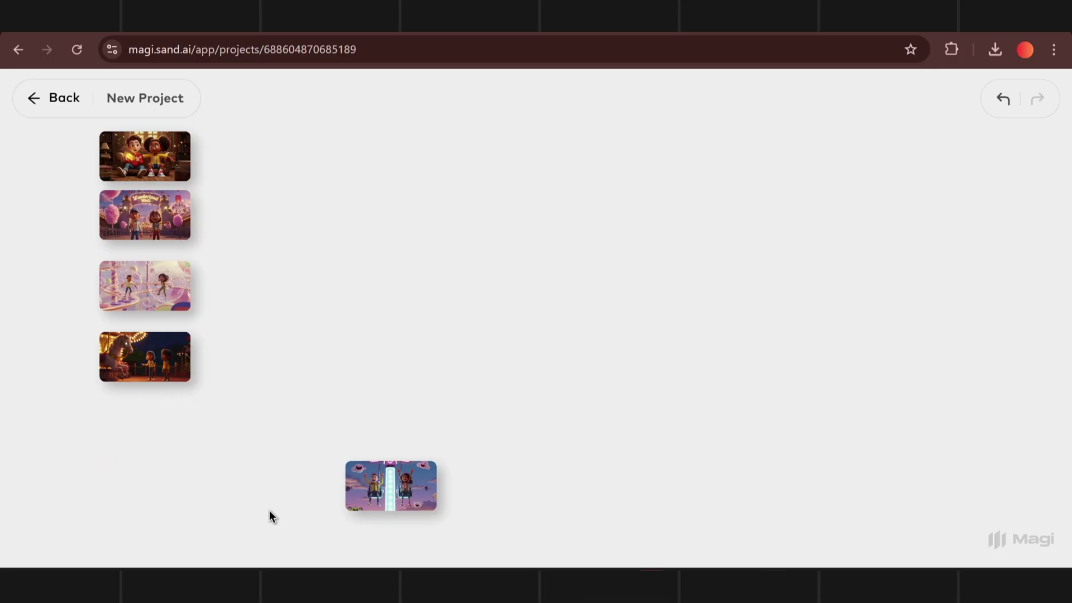
left_click_drag(413, 475, 184, 420)
scroll(197, 428, "down", 3)
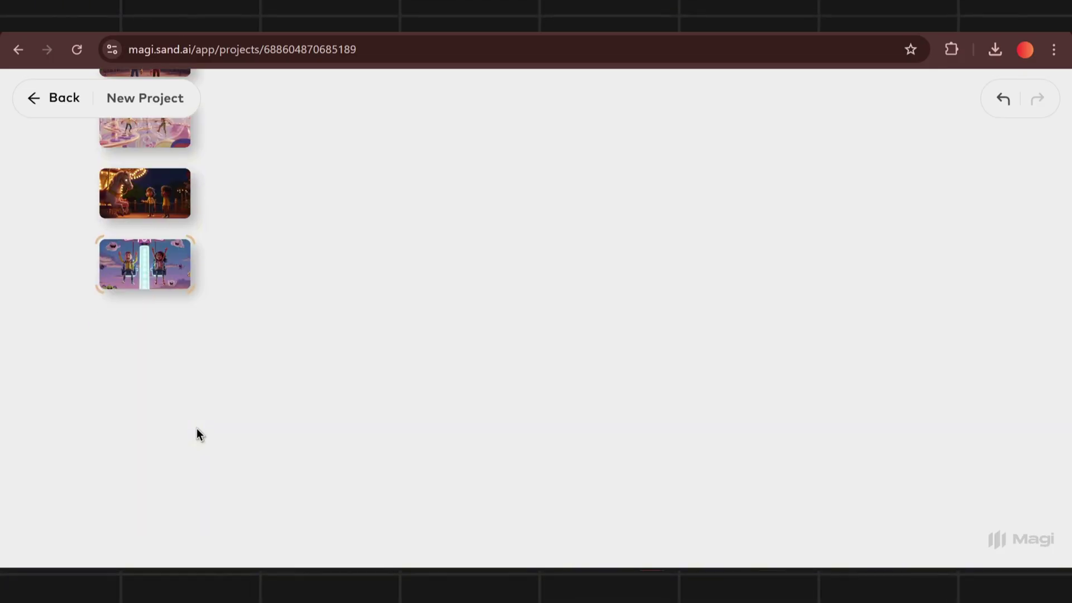
scroll(196, 428, "up", 7)
scroll(432, 414, "down", 3)
scroll(423, 393, "right", 5)
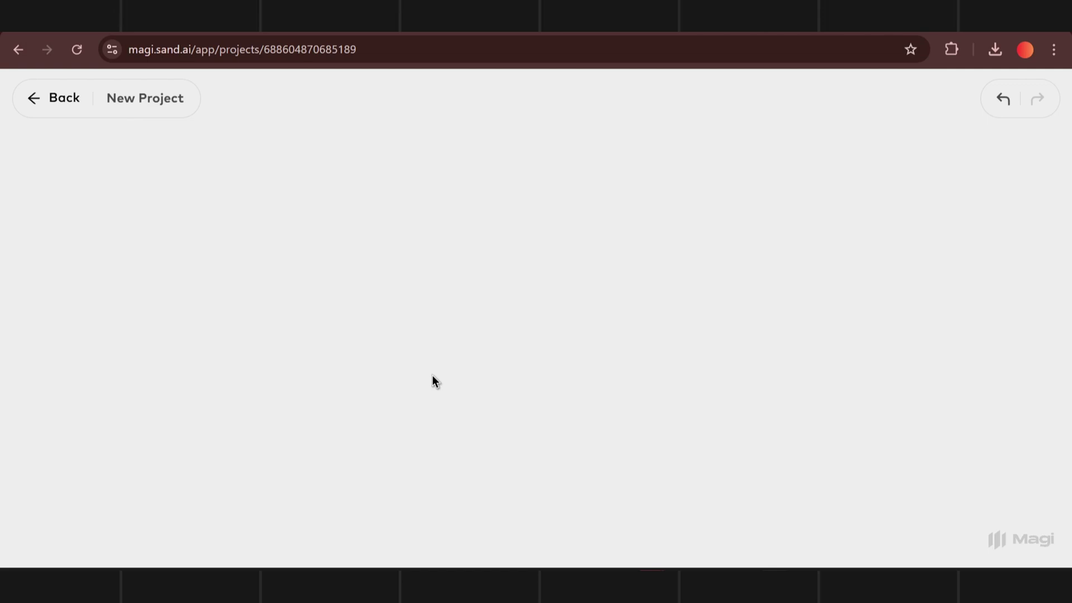
scroll(430, 374, "left", 5)
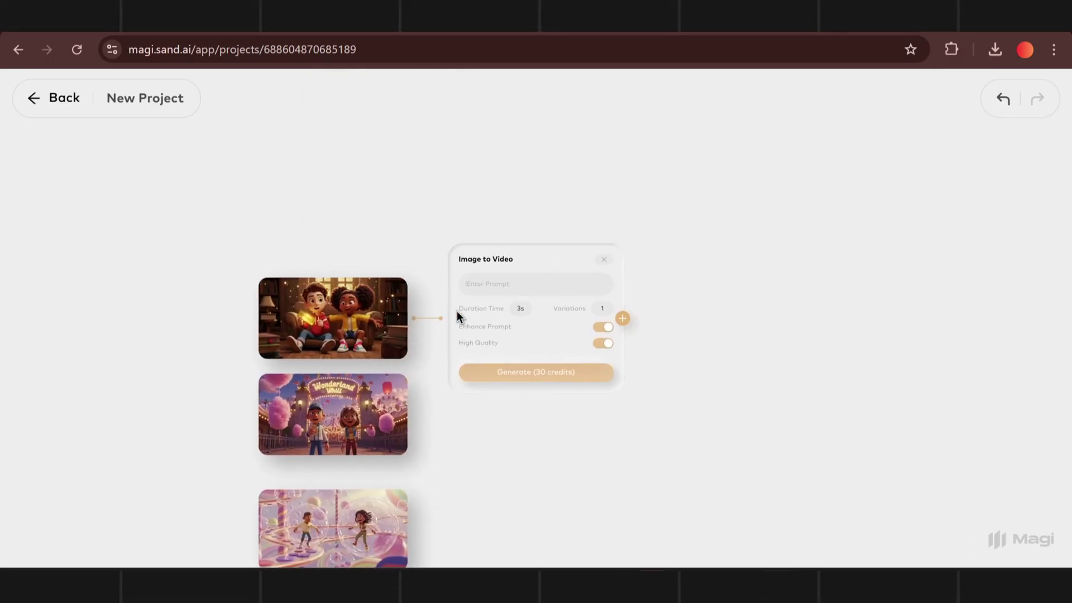
Queue the 5s 'they are talking' living-room video and add an Image to Video node for the Wonderland image
left_click(542, 287)
type("are ra")
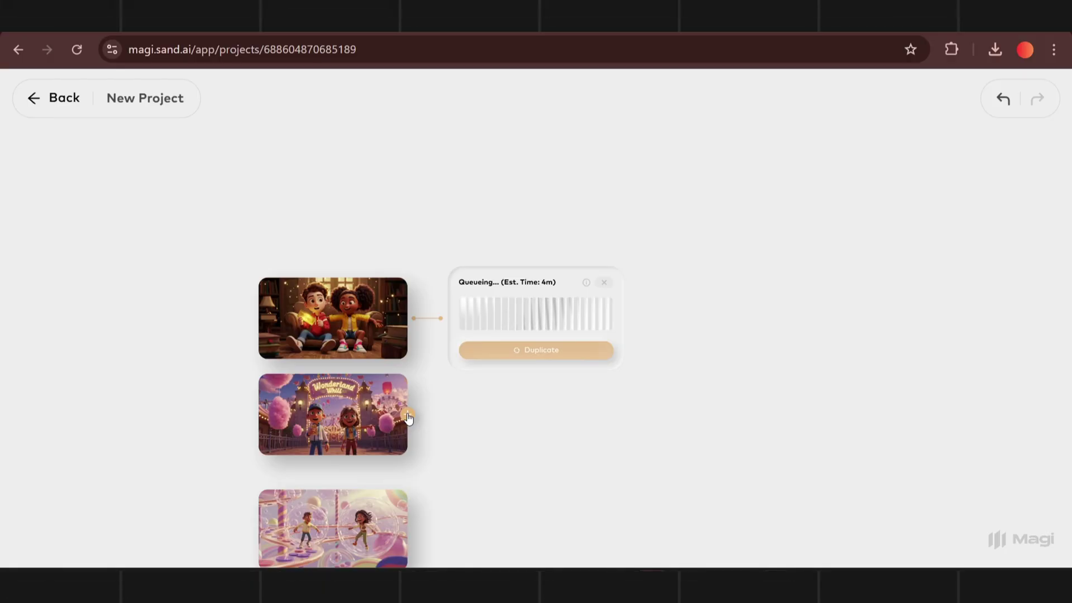
left_click(408, 416)
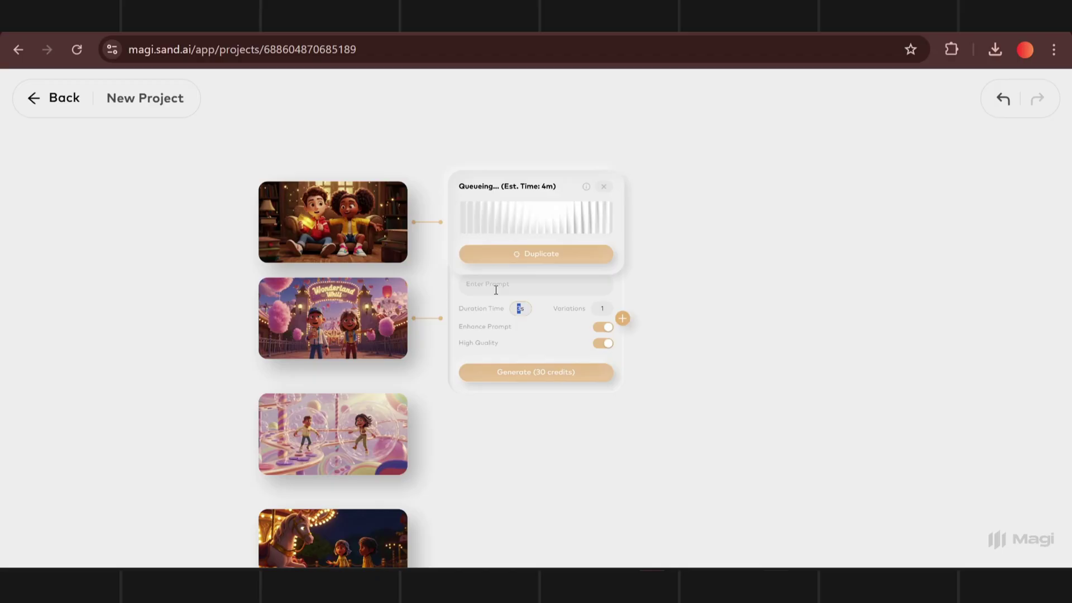
Generate the 'they are walking' Wonderland video and the playing video for the bubbles image
left_click(521, 295)
type("they")
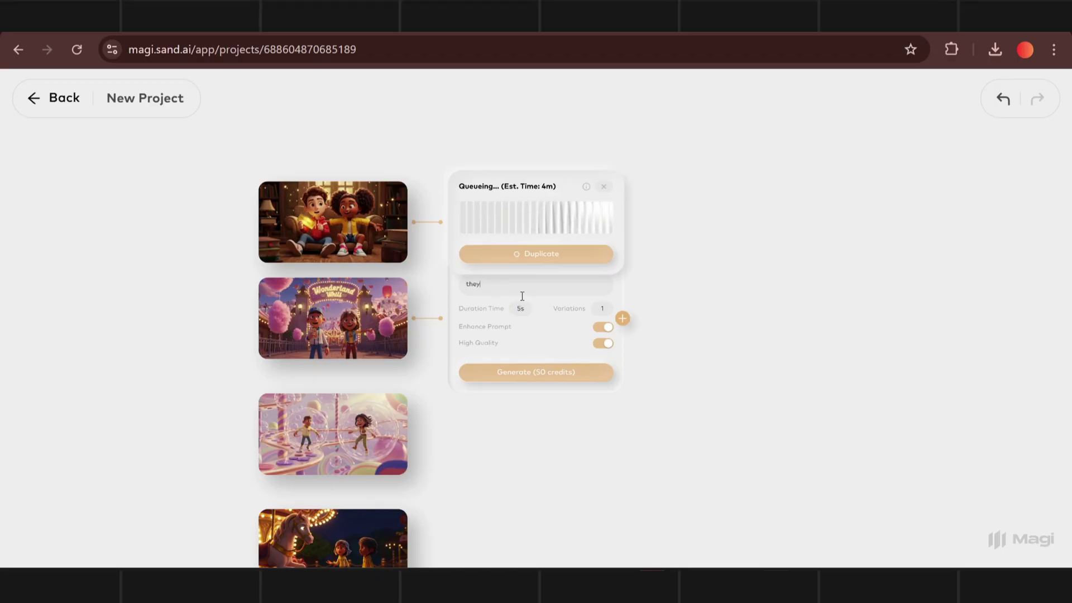
type(" are walking")
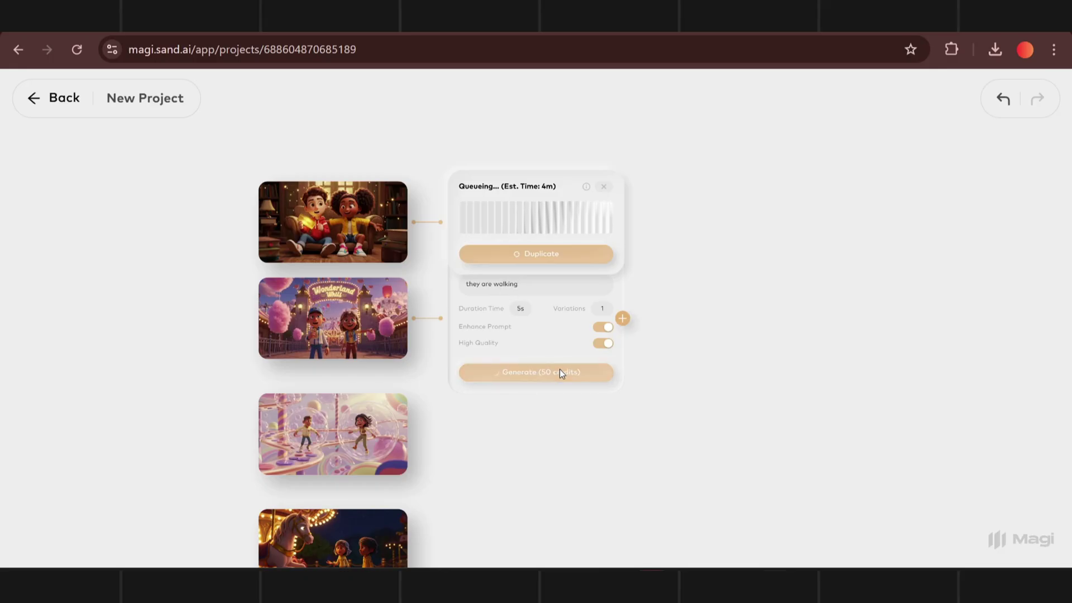
left_click(406, 435)
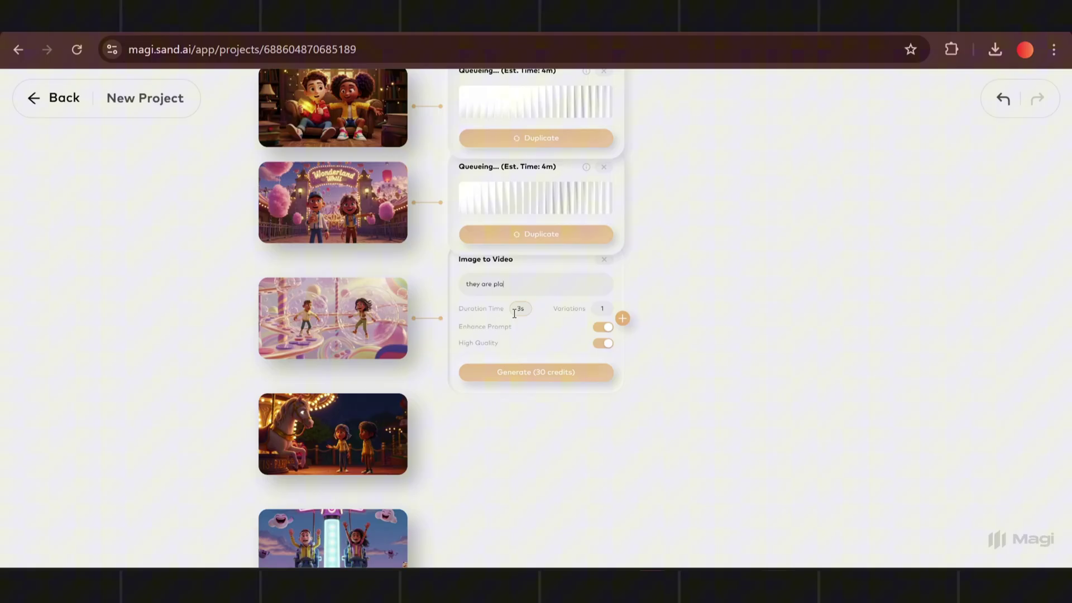
type("ign")
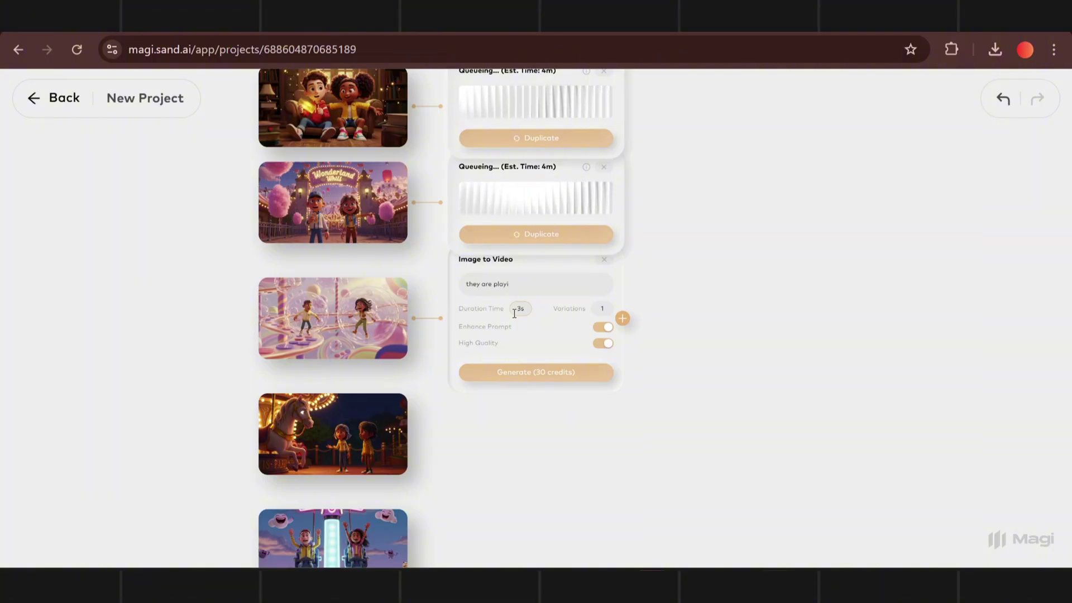
left_click(503, 378)
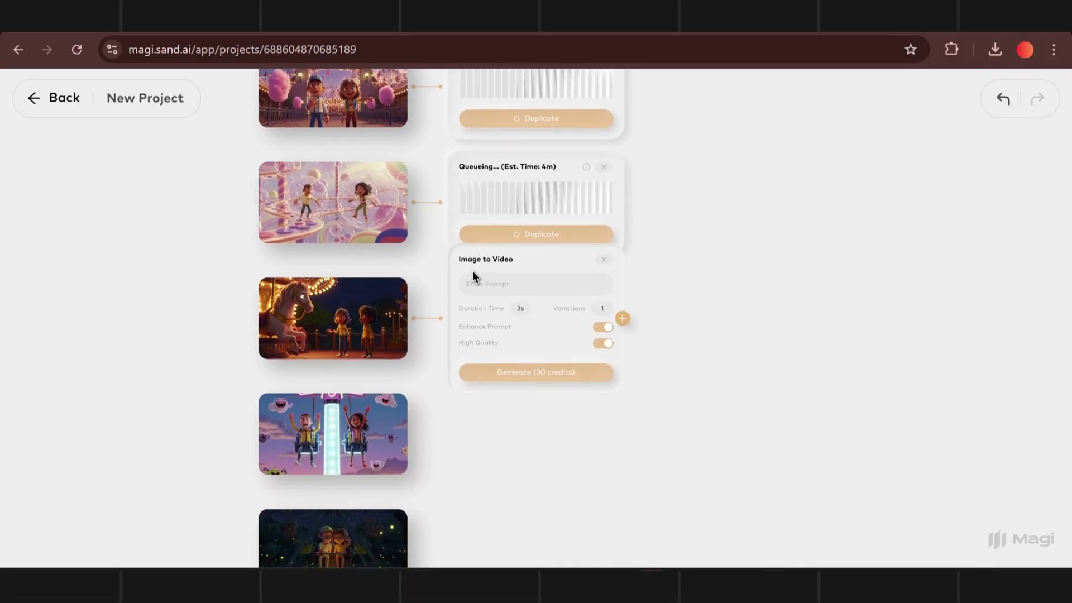
Generate the 'about to ride the horse' carousel video and prompt 'female character comforts the male character' for the night scene
type("they are")
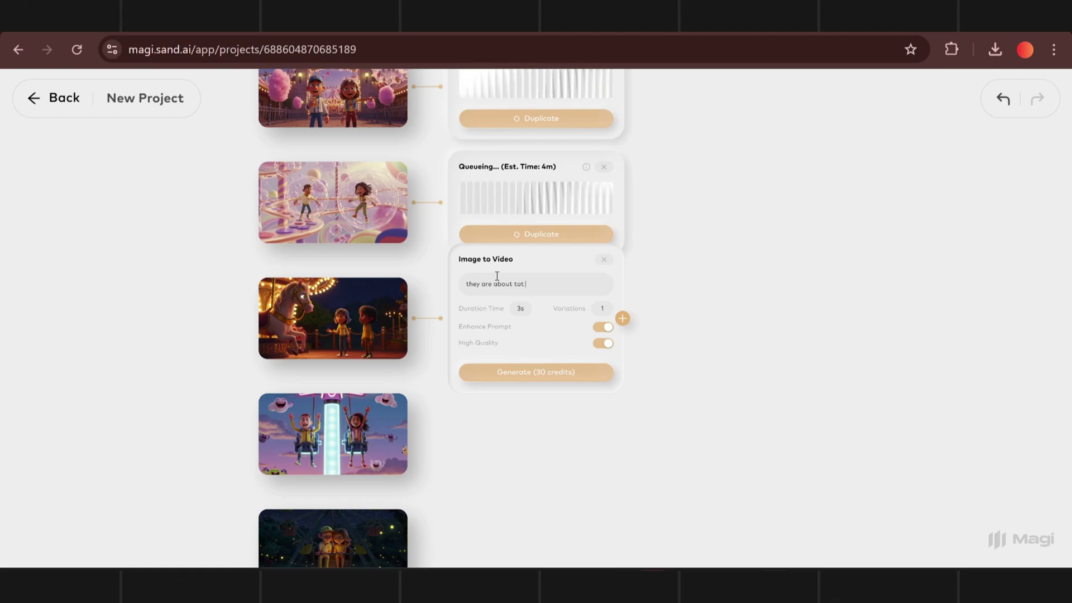
type("about to ride h")
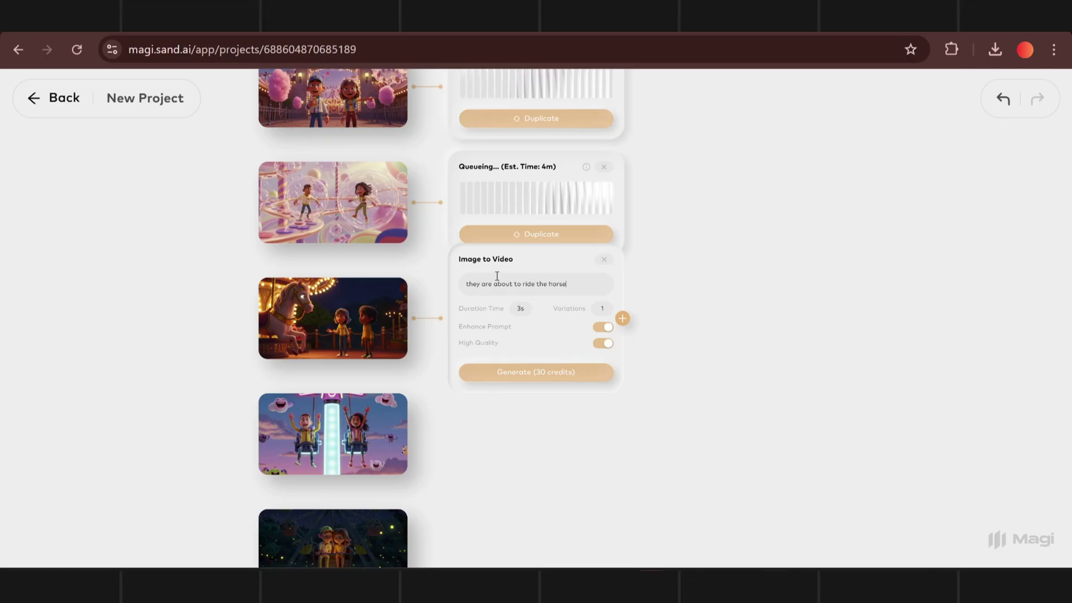
left_click(407, 548)
scroll(476, 441, "down", 2)
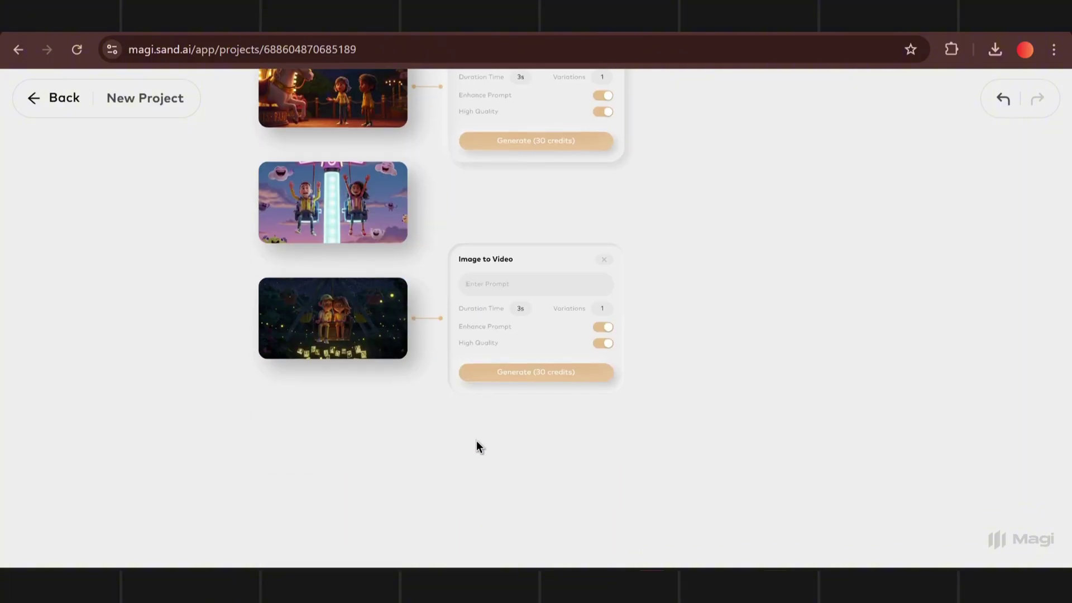
type("she co")
key("ctrl+a")
type("female character comforts the male character")
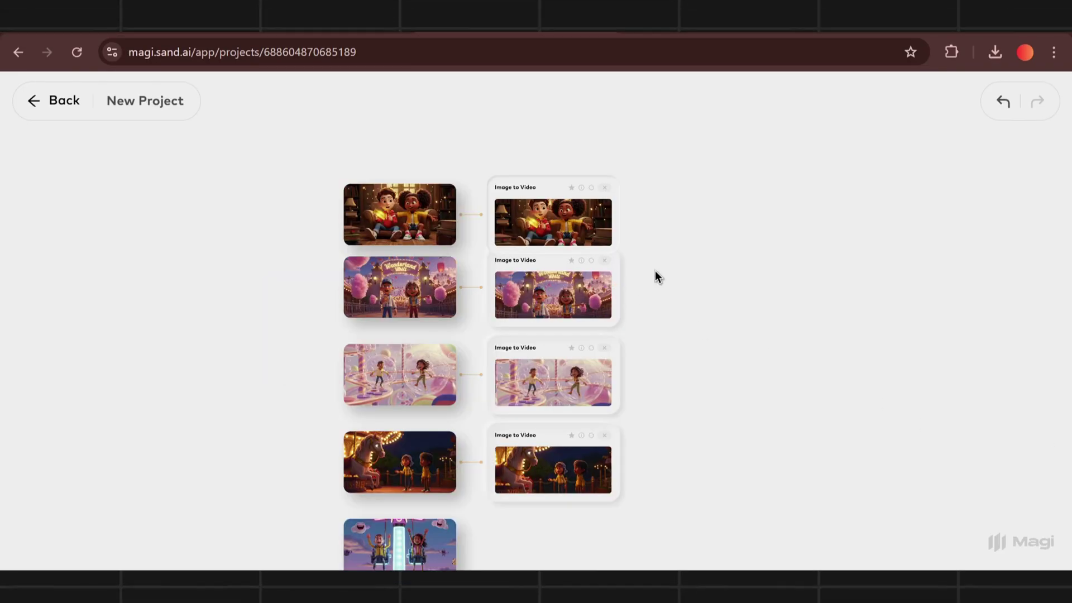
Play the finished living-room, Wonderland and bubbles videos, closing each viewer with Esc
left_click(540, 228)
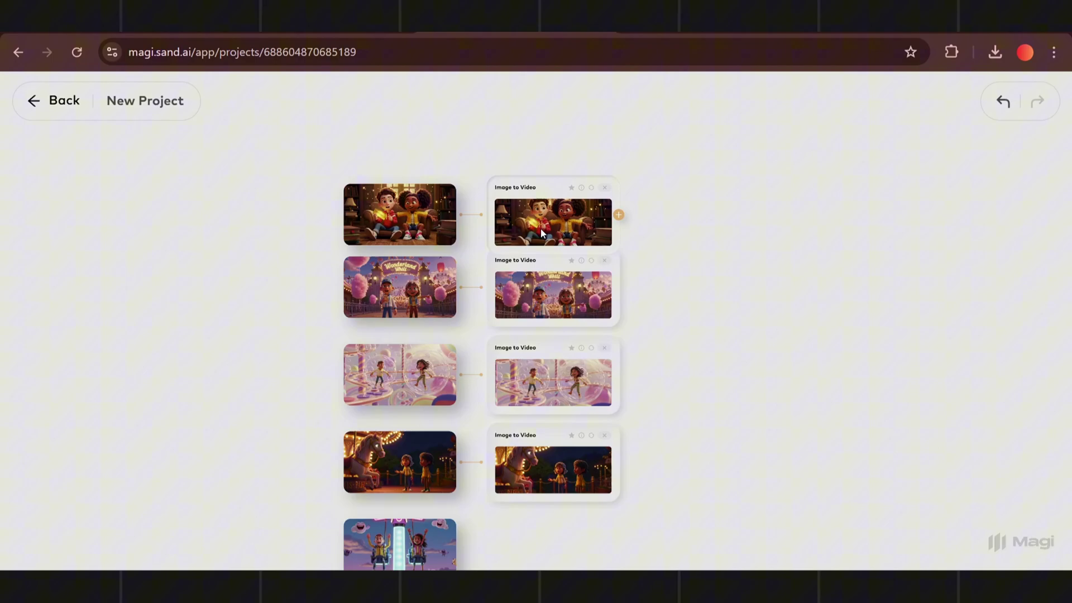
left_click(77, 534)
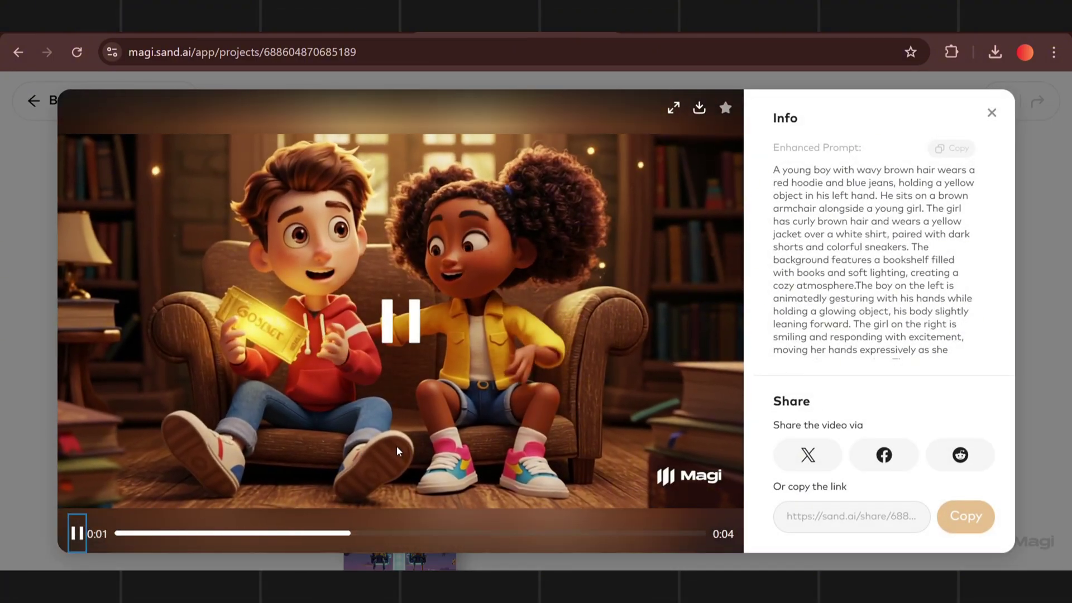
key("Escape")
left_click(532, 304)
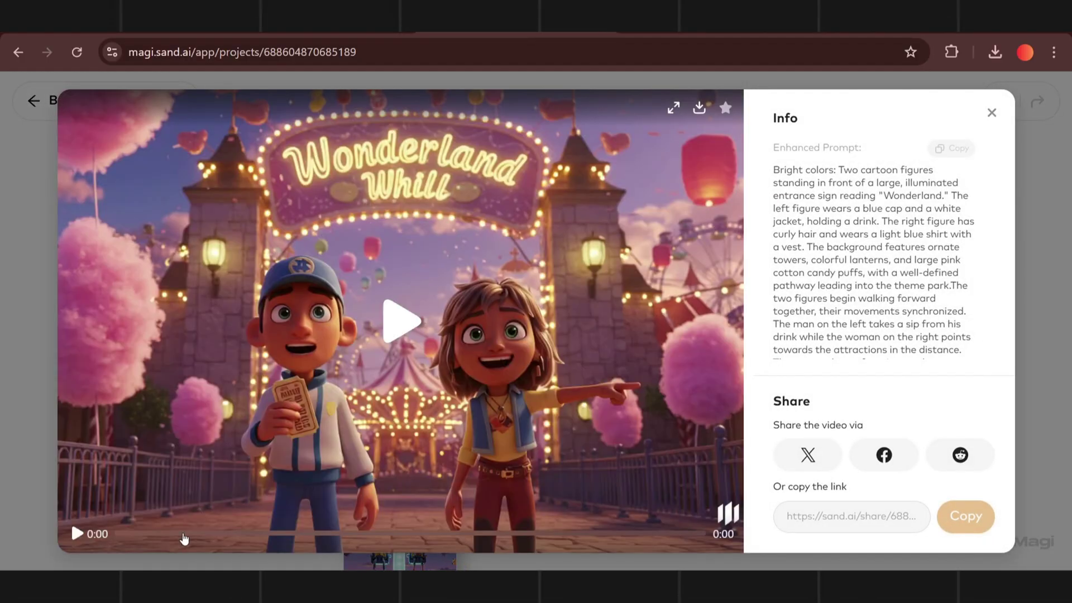
left_click(75, 533)
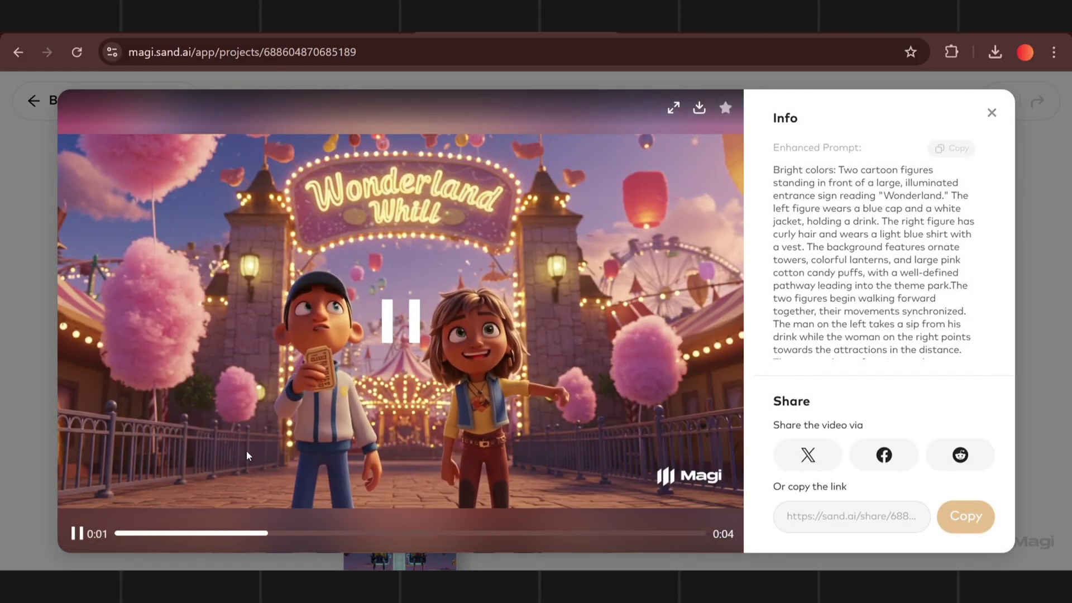
key("Escape")
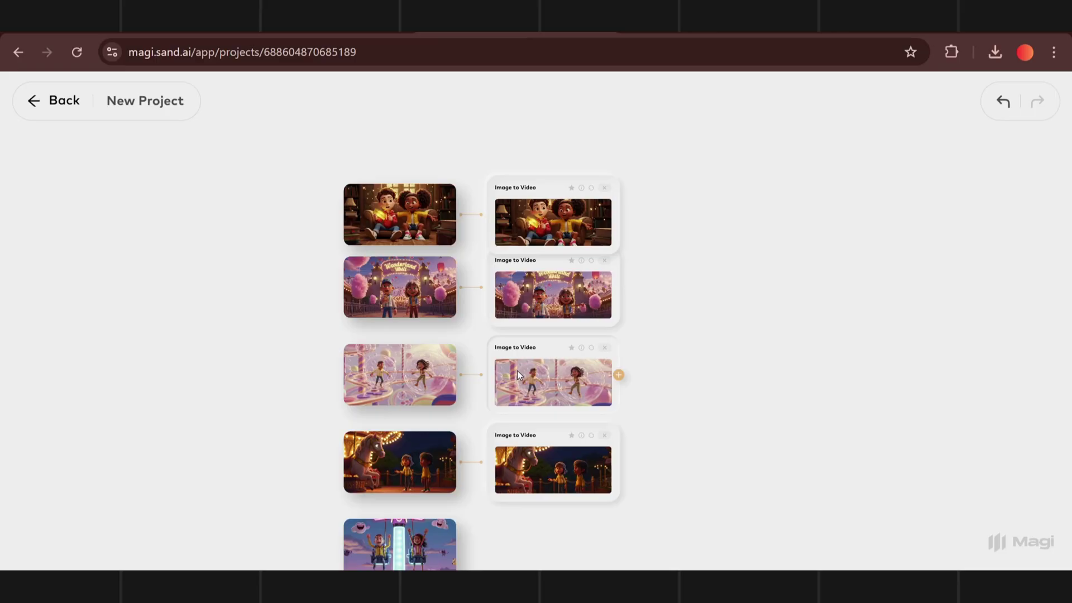
left_click(551, 377)
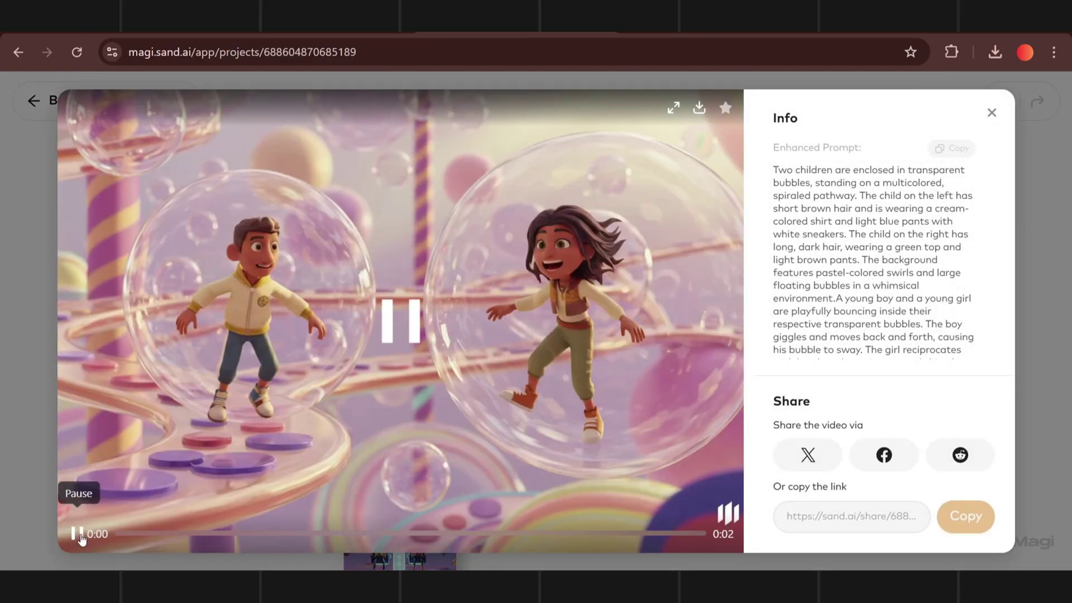
key("Escape")
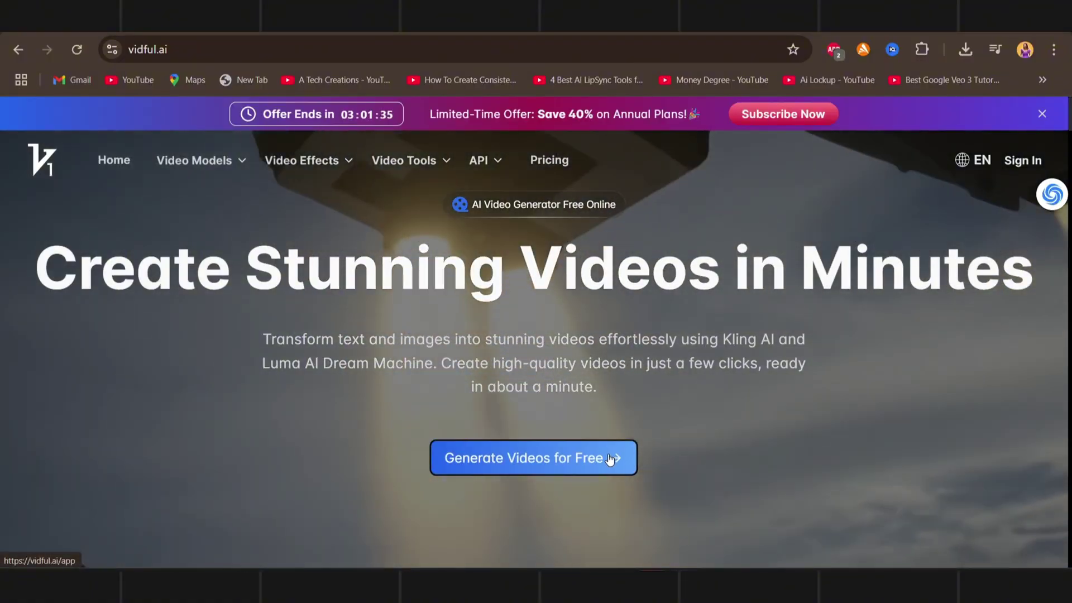
Launch Vidful's free video generator and sign in with a Google account
left_click(610, 459)
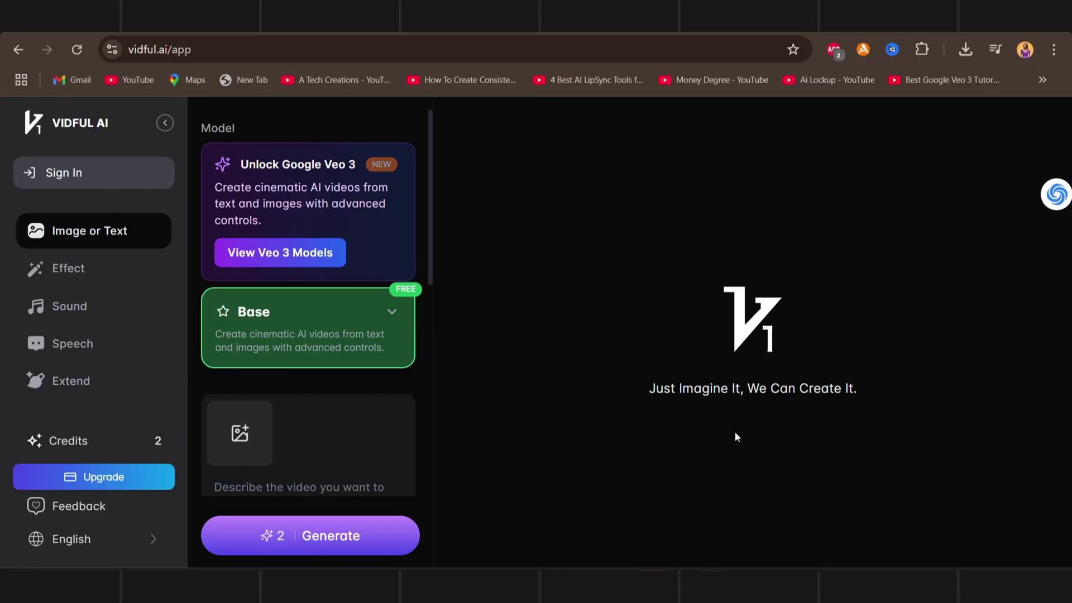
left_click(141, 171)
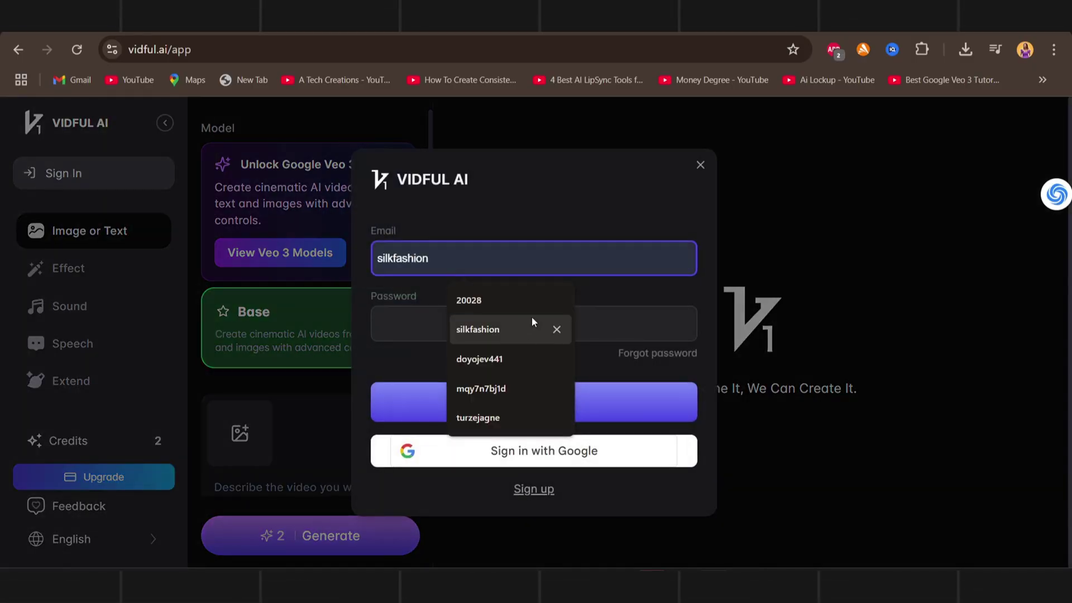
left_click(542, 194)
left_click(603, 450)
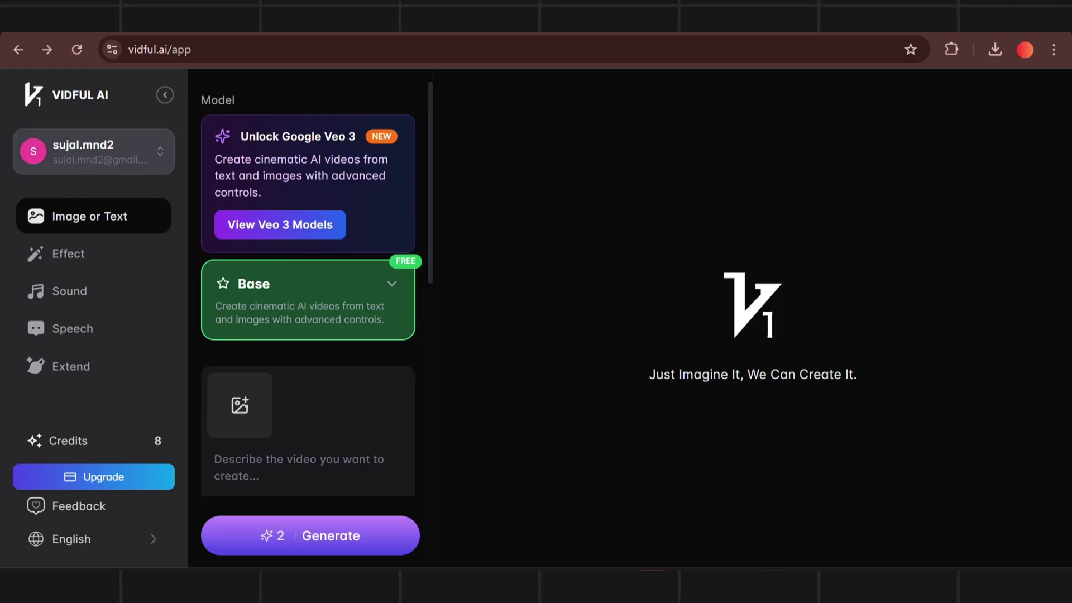
Upload the yellow sports car JPG as the source image
left_click(239, 397)
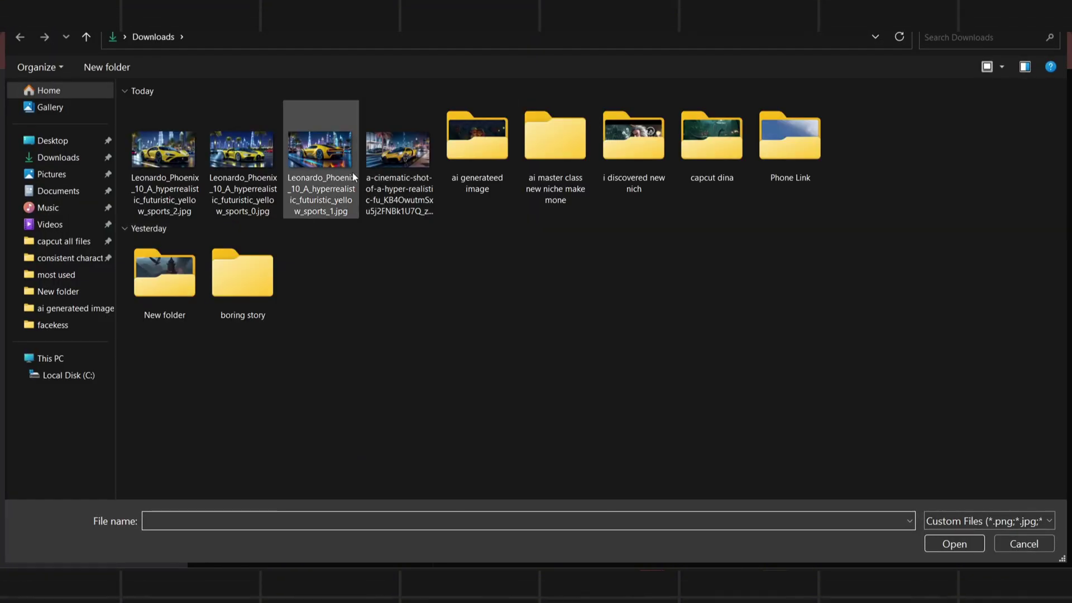
left_click(184, 170)
left_click(956, 558)
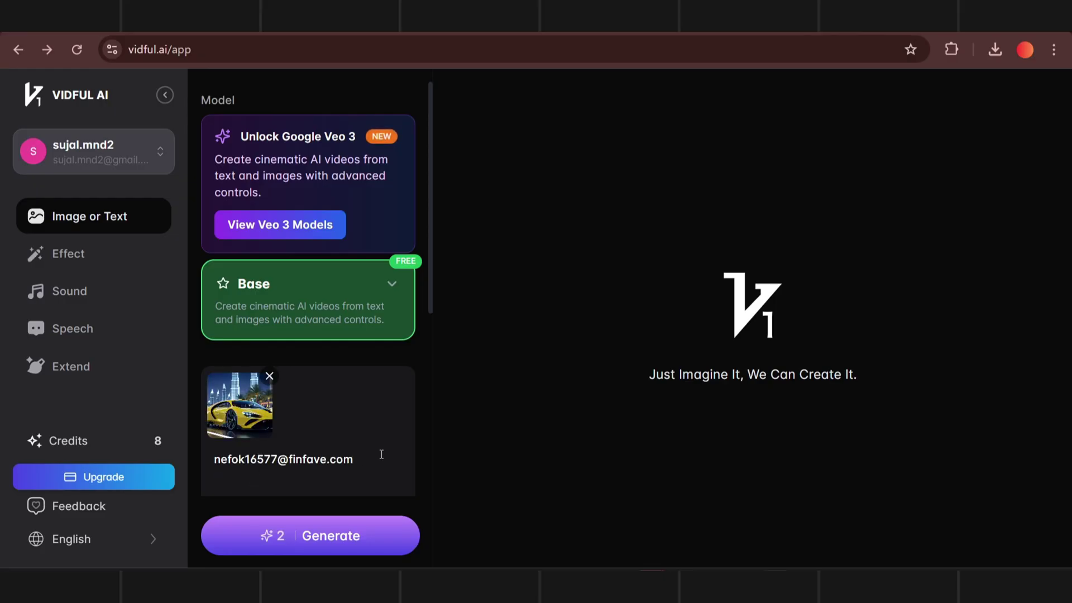
Replace the prompt text with the saved Bugatti/Ferrari-inspired car speeding through neon Dubai prompt
key("ctrl+a")
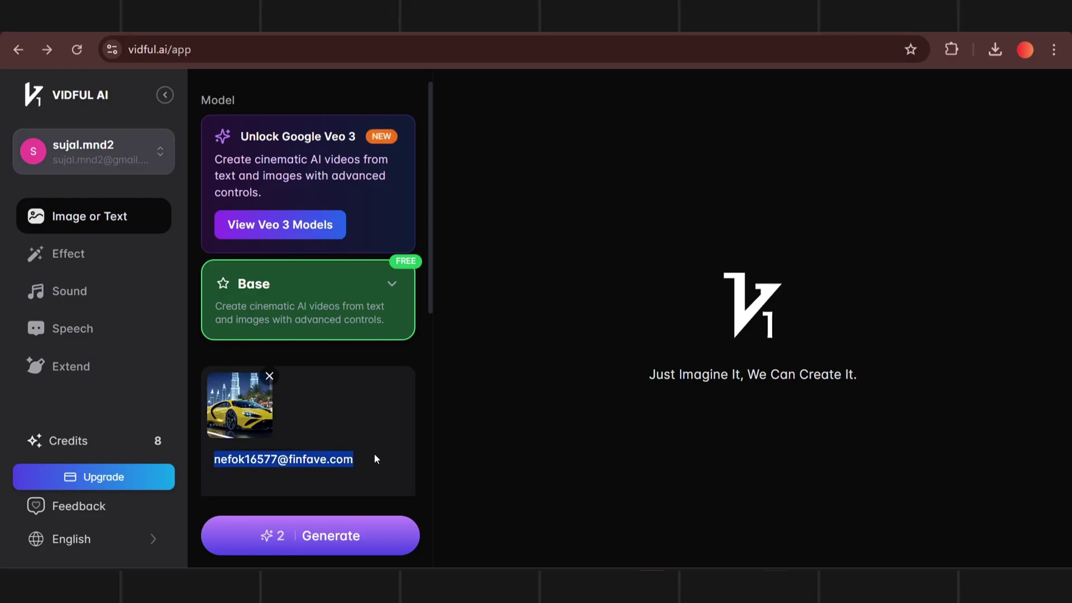
key("super+v")
left_click(311, 412)
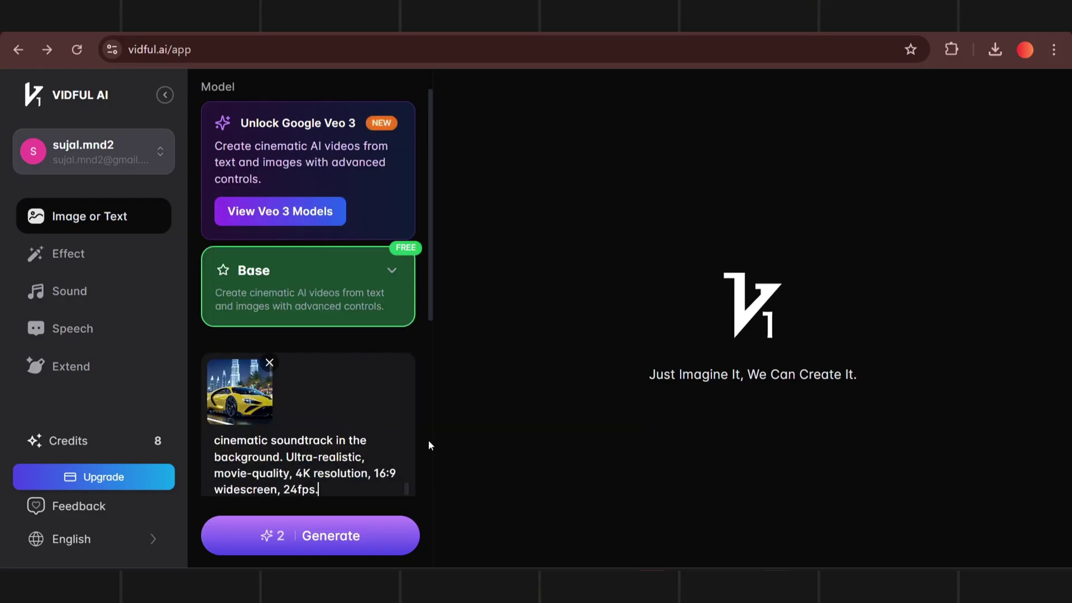
scroll(335, 469, "up", 5)
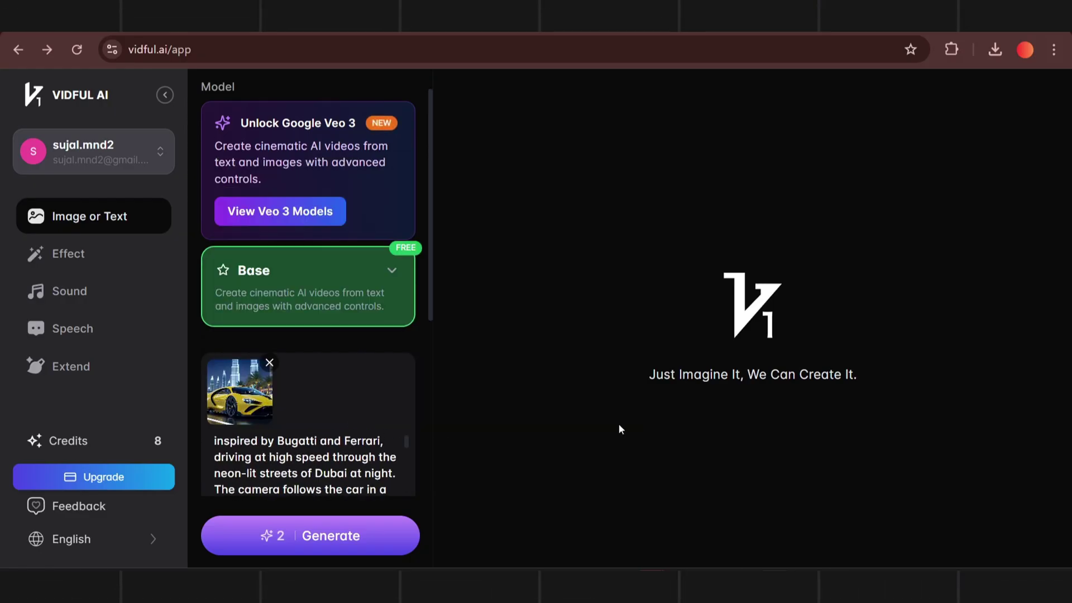
scroll(357, 383, "down", 6)
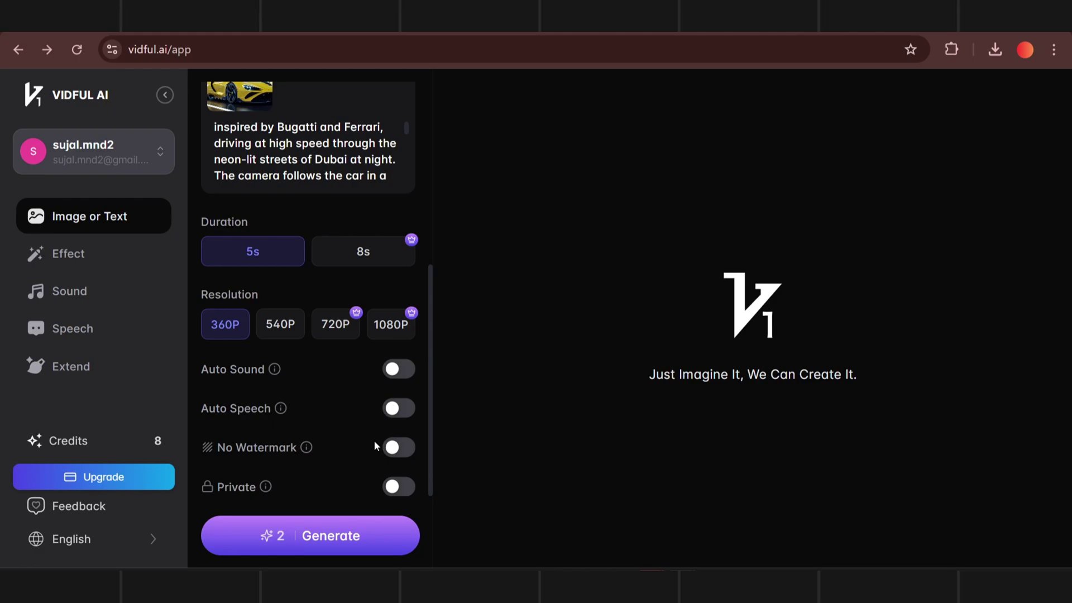
Enable automatic background sound, then generate the Vidful AI sports-car video, passing the hCaptcha check
left_click(401, 371)
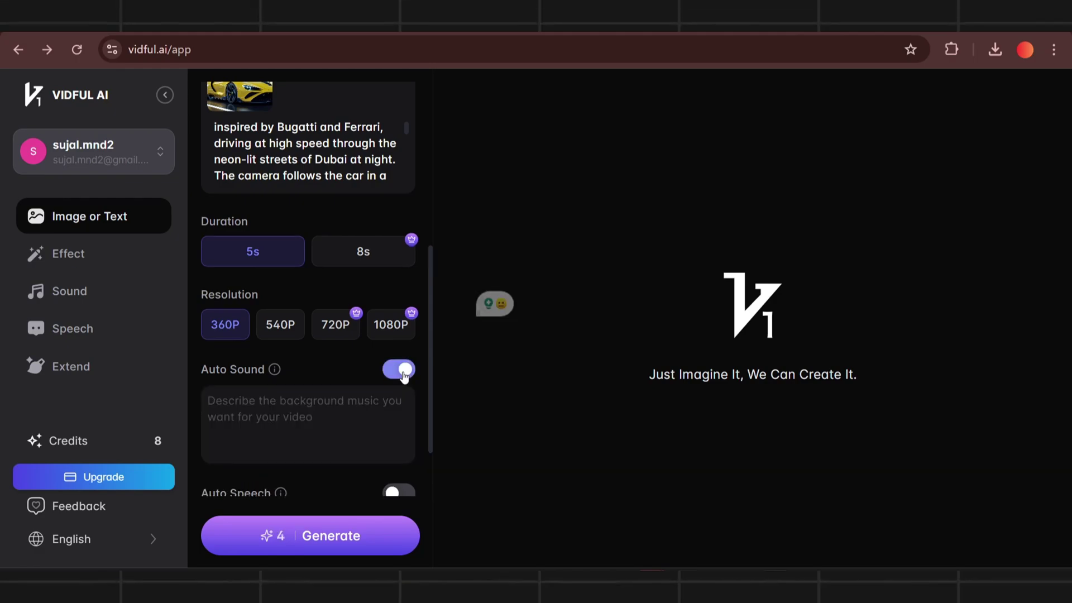
scroll(328, 421, "down", 2)
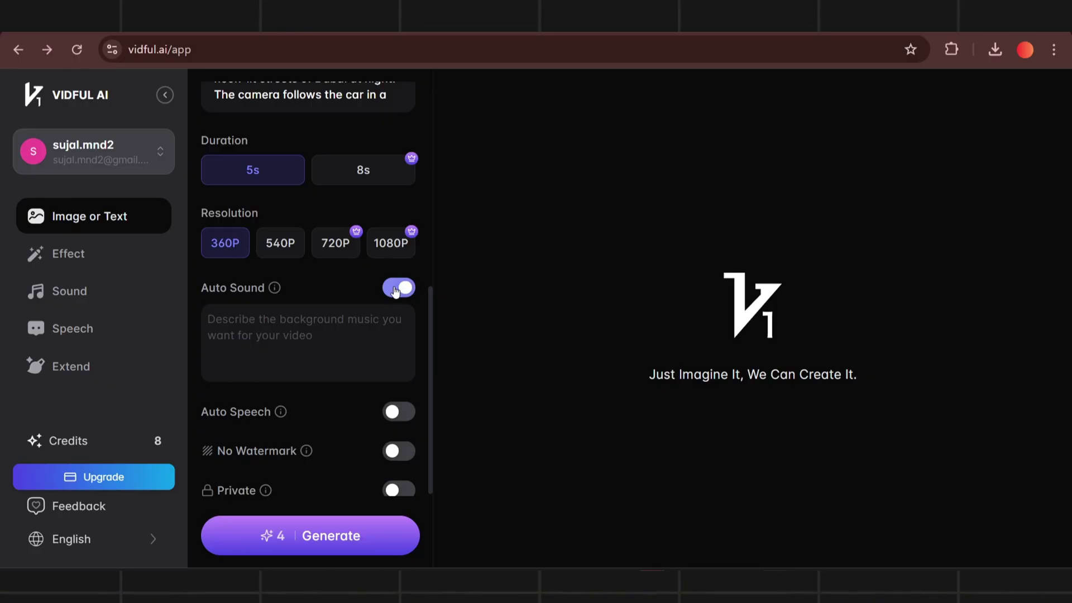
scroll(318, 397, "up", 8)
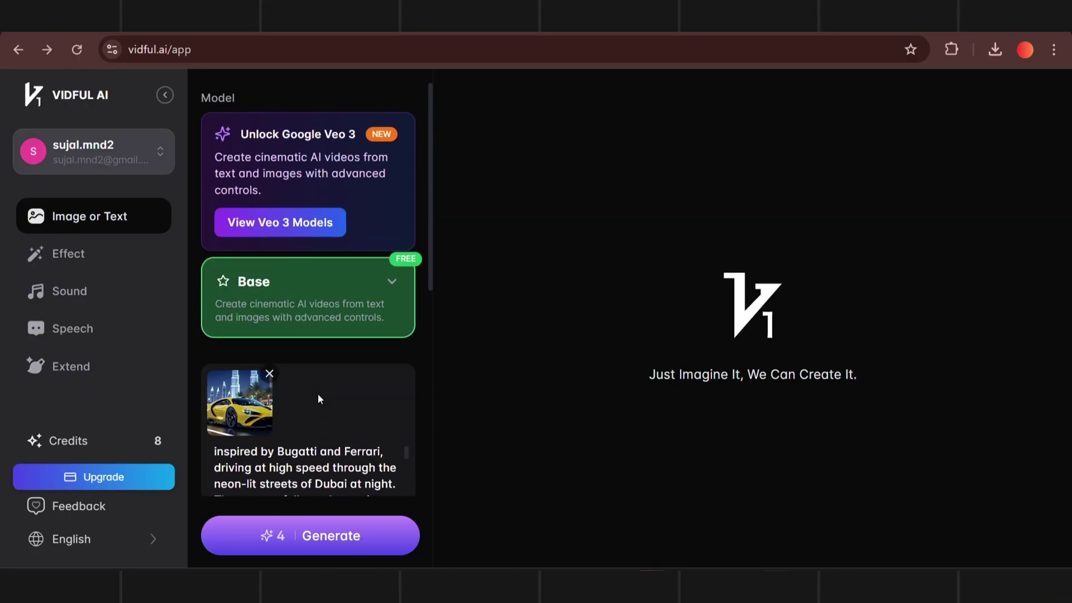
scroll(319, 398, "down", 8)
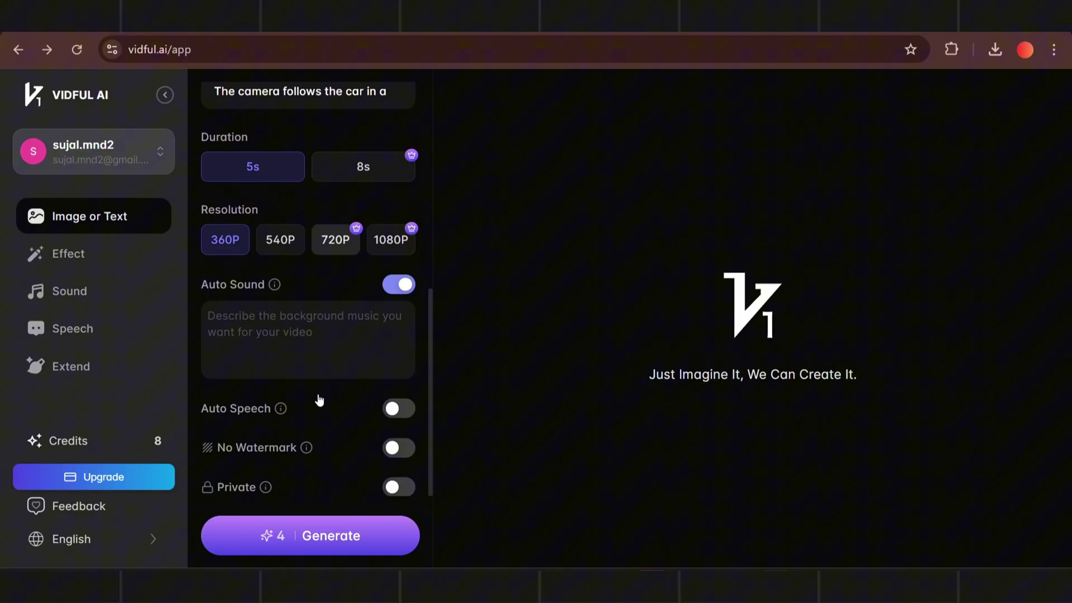
left_click(329, 537)
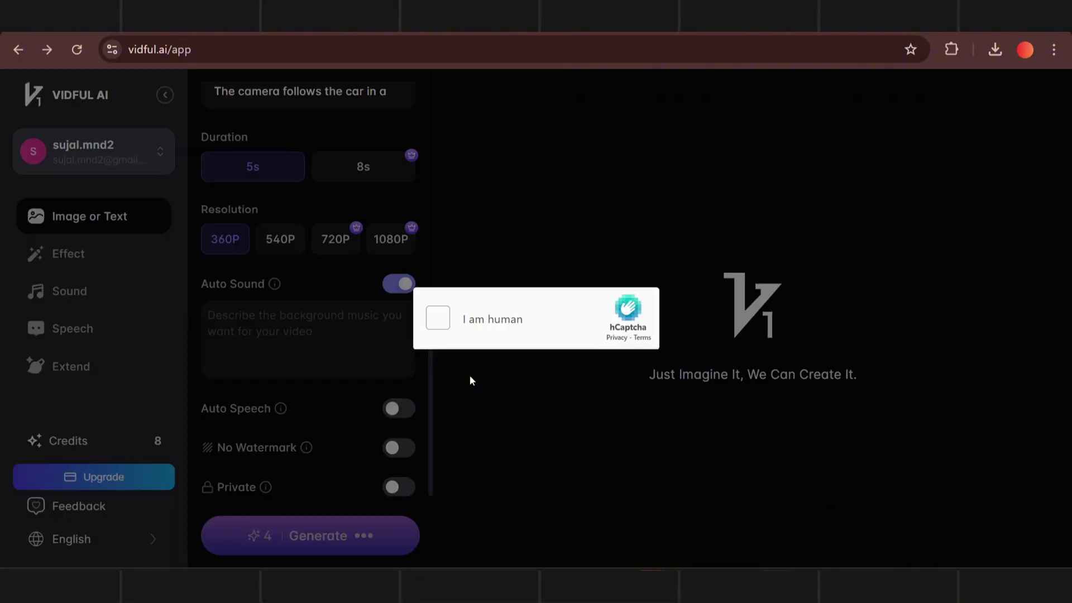
left_click(439, 319)
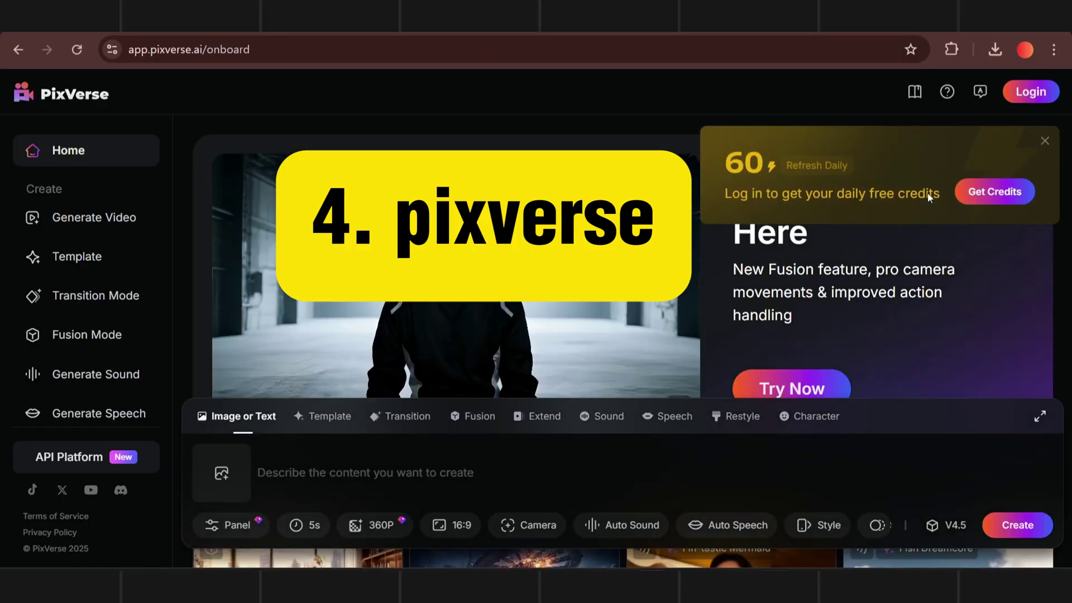
Paste the Dubai night-drive car prompt into PixVerse's description box without a reference image
left_click(221, 473)
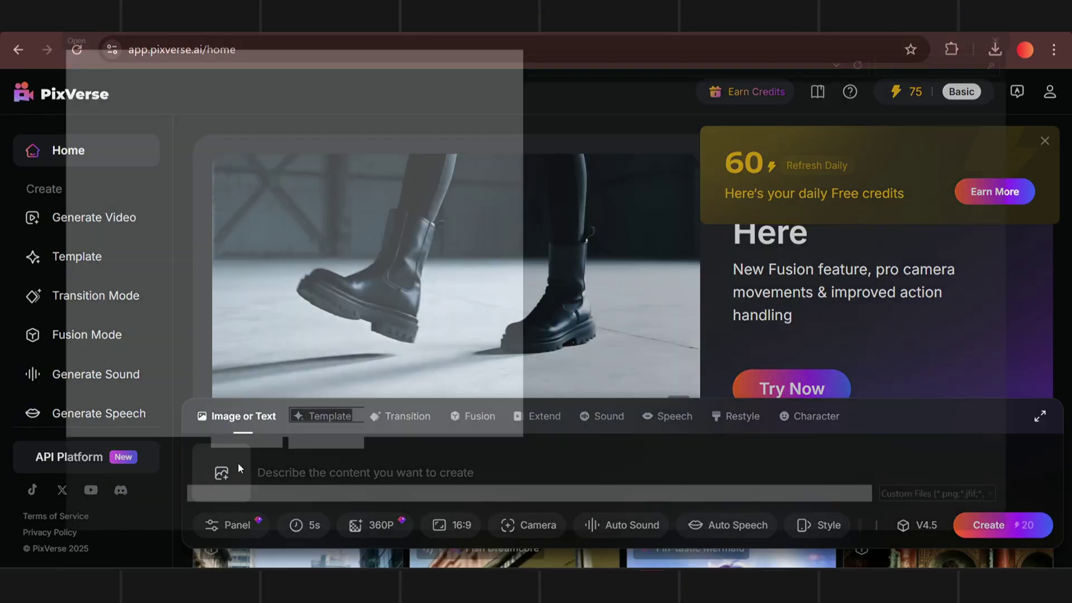
key("Escape")
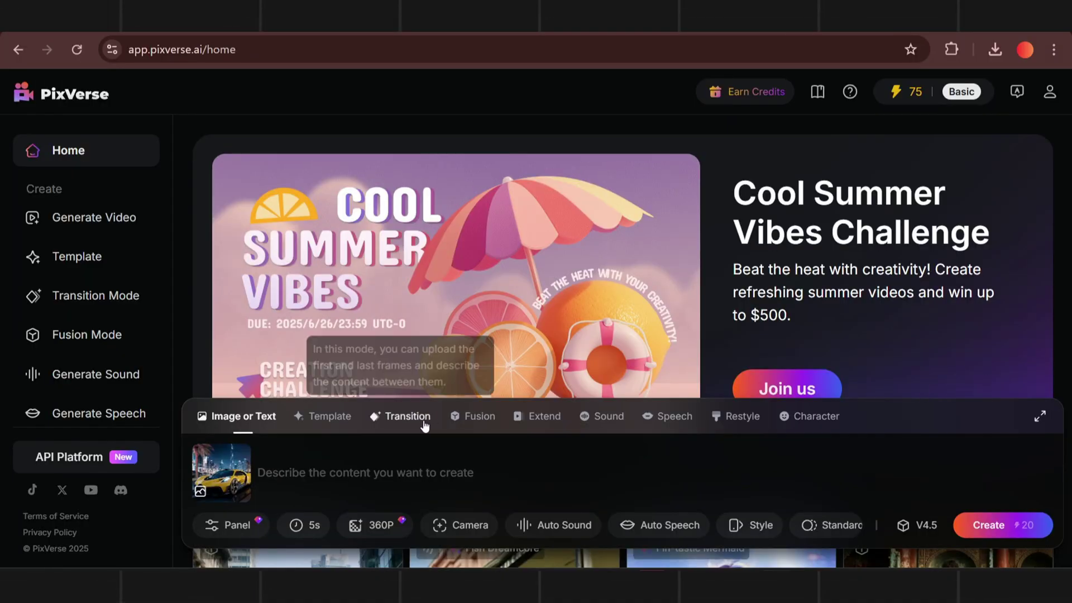
scroll(318, 427, "down", 1)
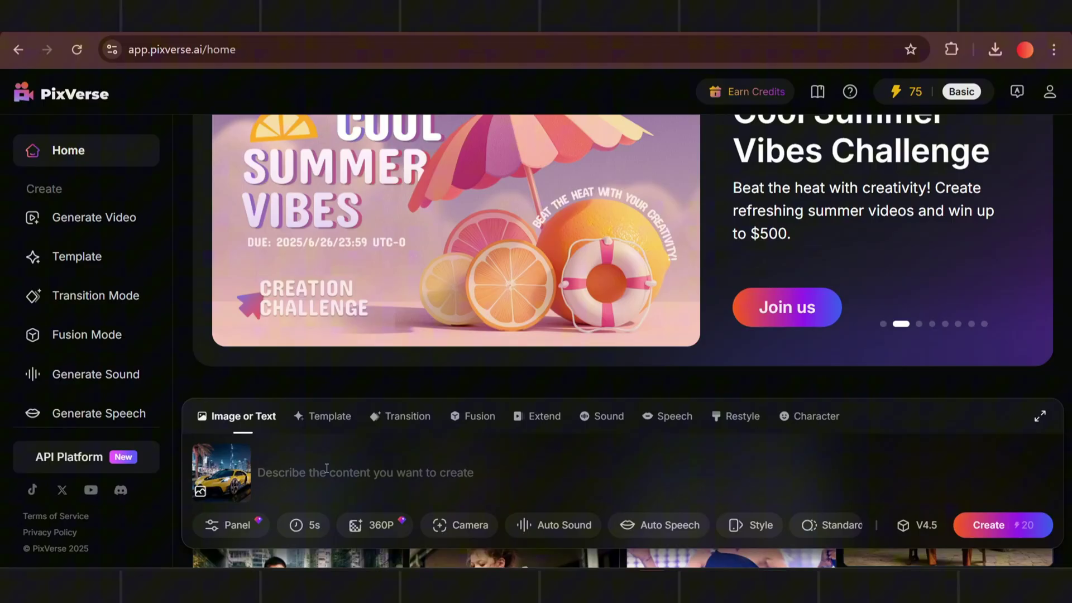
type("the car in a dynamic tracking shot as it weaves through traffic, with reflections of Dubai’s glowing skyscrapers, including Burj Khalifa, shimmering on the car's polished body. Palm trees sway in the warm breeze, lens flares from streetlights add a cinematic feel. Smooth camera pans, slow-motion drifts, ambient city sounds, and a powerful cinematic soundtrack in the background. Ultra-realistic, movie-quality, 4K resolution, 16:9 widescreen, 24fps.")
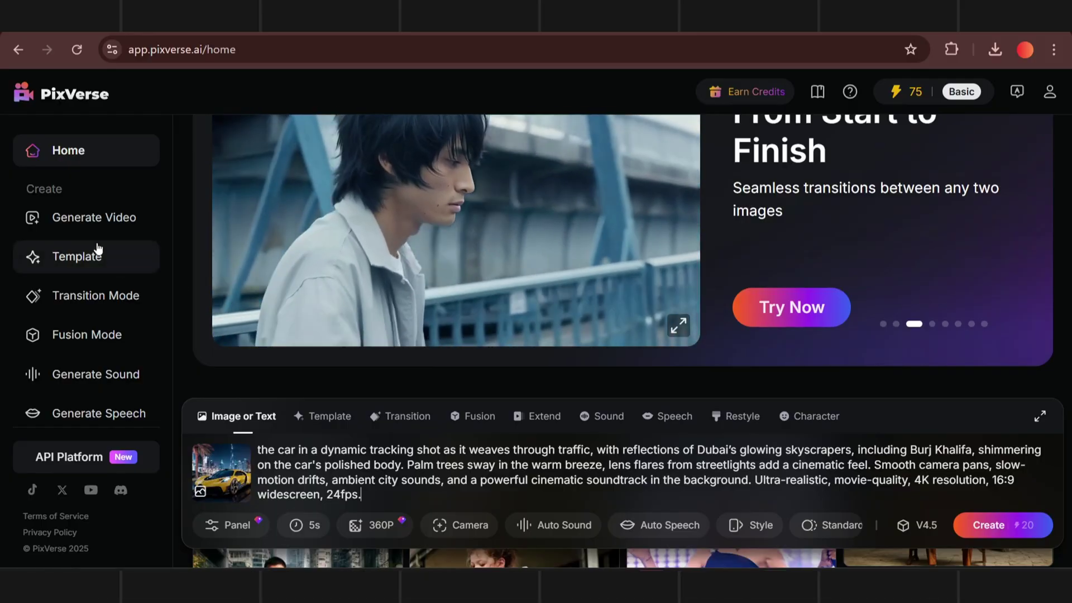
Open the newly generated yellow sports-car video from the grid and pause it
left_click(78, 218)
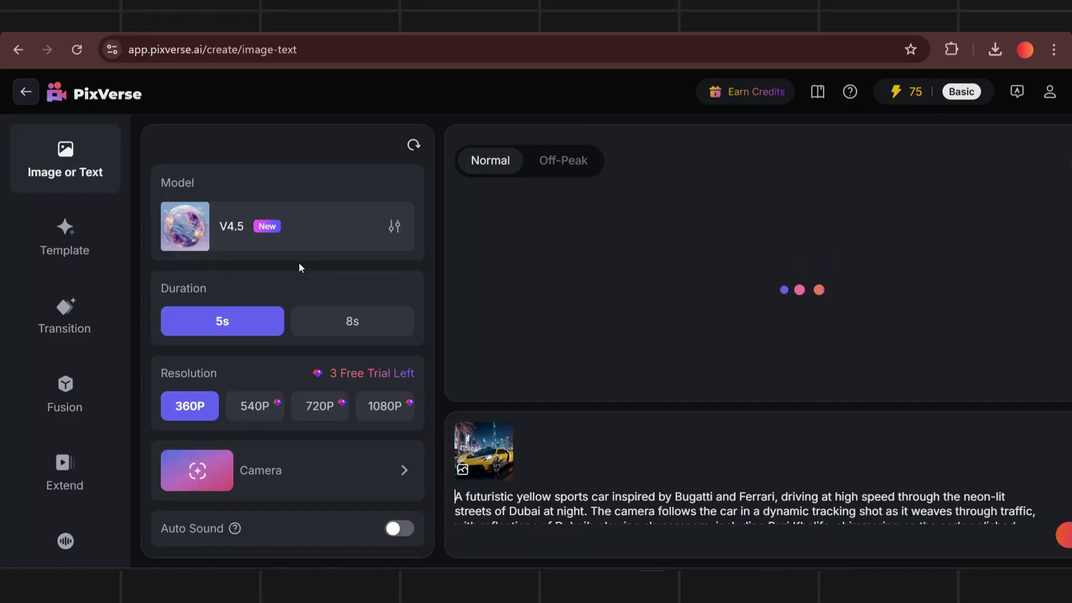
key("ctrl+plus")
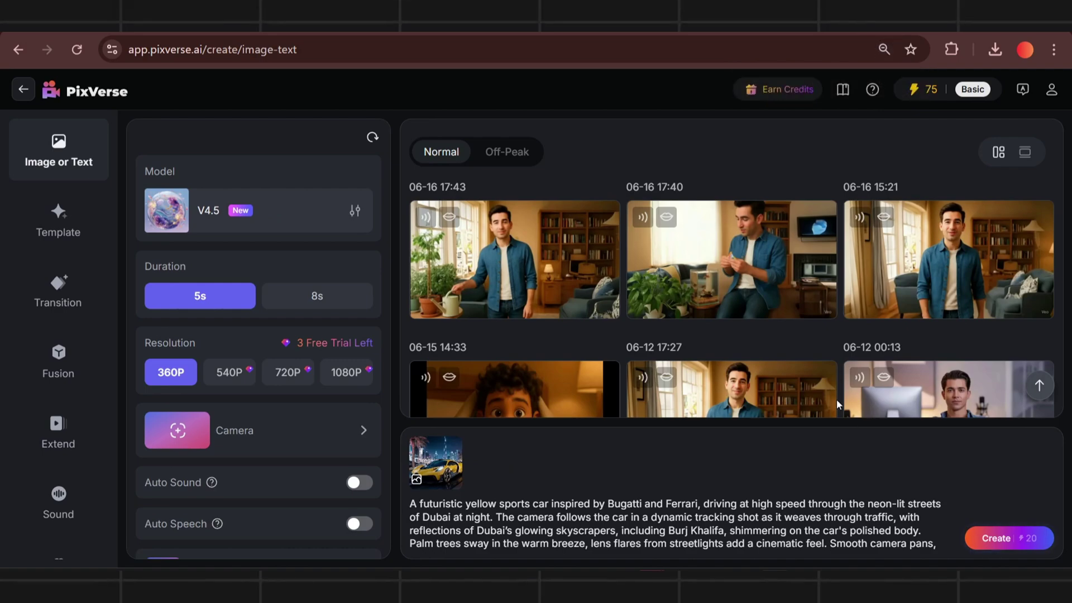
left_click(459, 265)
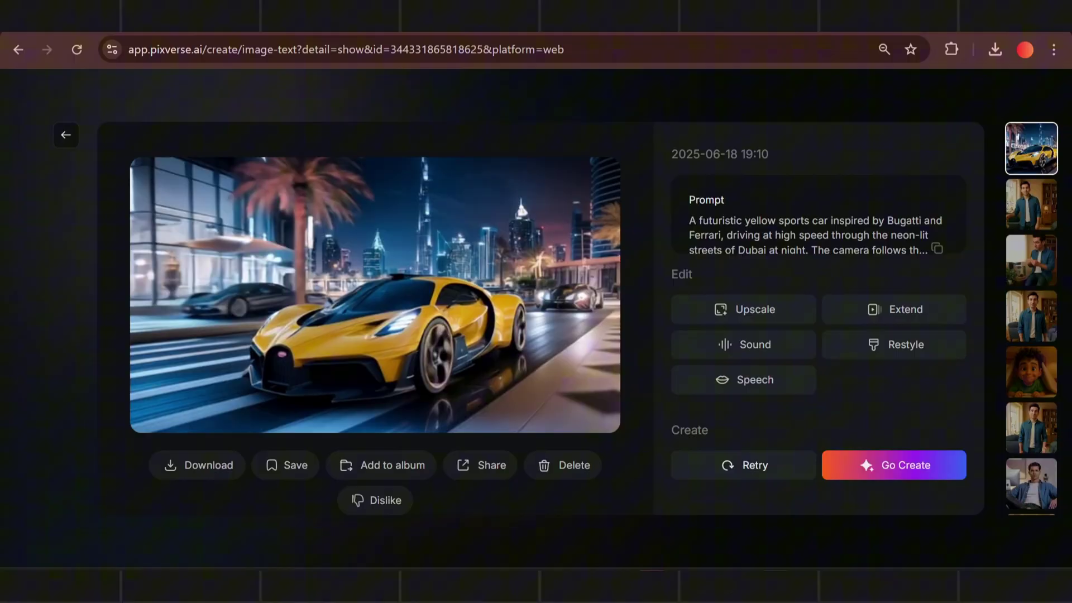
left_click(484, 299)
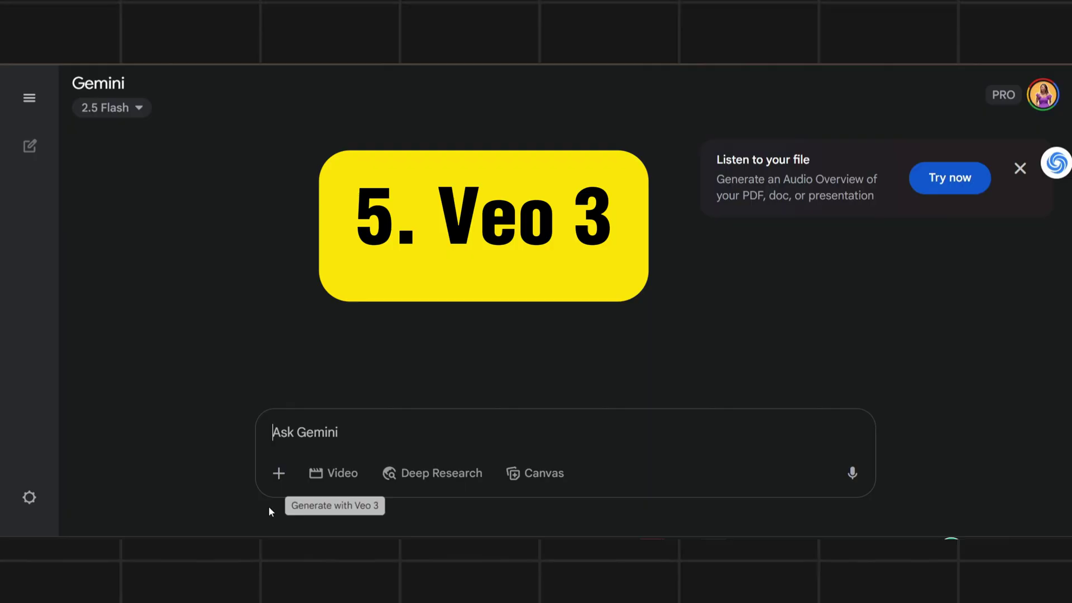
Switch Gemini to Veo 3 video mode, then paste and send the Dubai sports-car prompt
left_click(314, 474)
type("A futuristic yellow sports car inspired by Bugatti and Ferrari, driving at high speed through the neon-lit streets of Dubai at night. The camera follows the car in a dynamic tracking shot as it weaves through traffic, with reflections of Dubai’s glowing skyscrapers, including Burj Khalifa, shimmering on the car's polished body. Palm trees sway in the warm breeze, lens flares from streetlights add a cinematic feel. Smooth camera pans, slow-motion drifts, ambient city sounds, and a powerful cinematic soundtrack in the background. Ultra-realistic, movie-quality, 4K resolution, 16:9 widescreen, 24fps.")
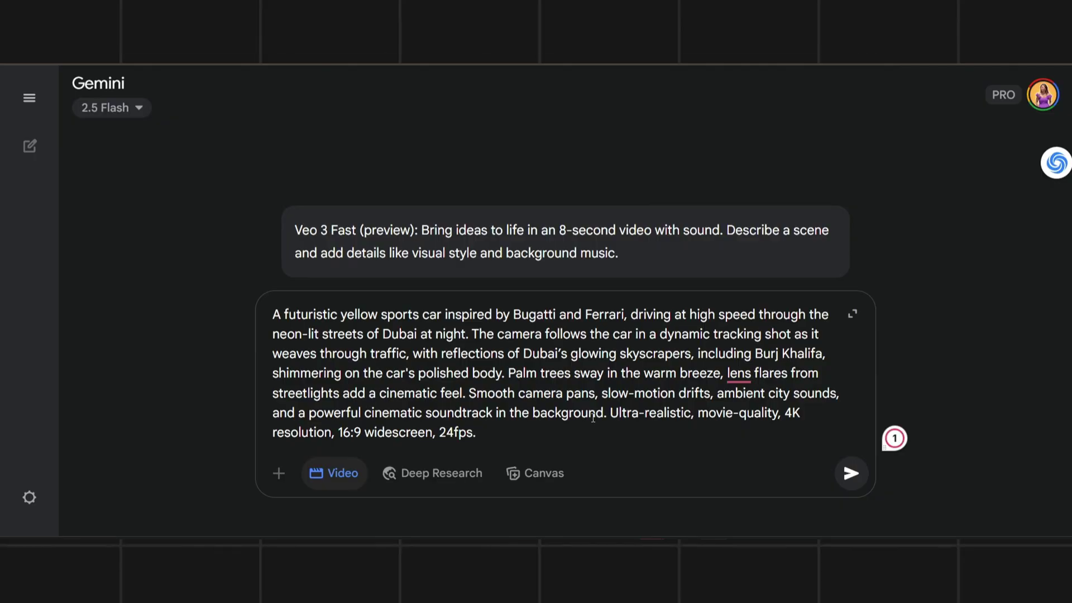
left_click(851, 472)
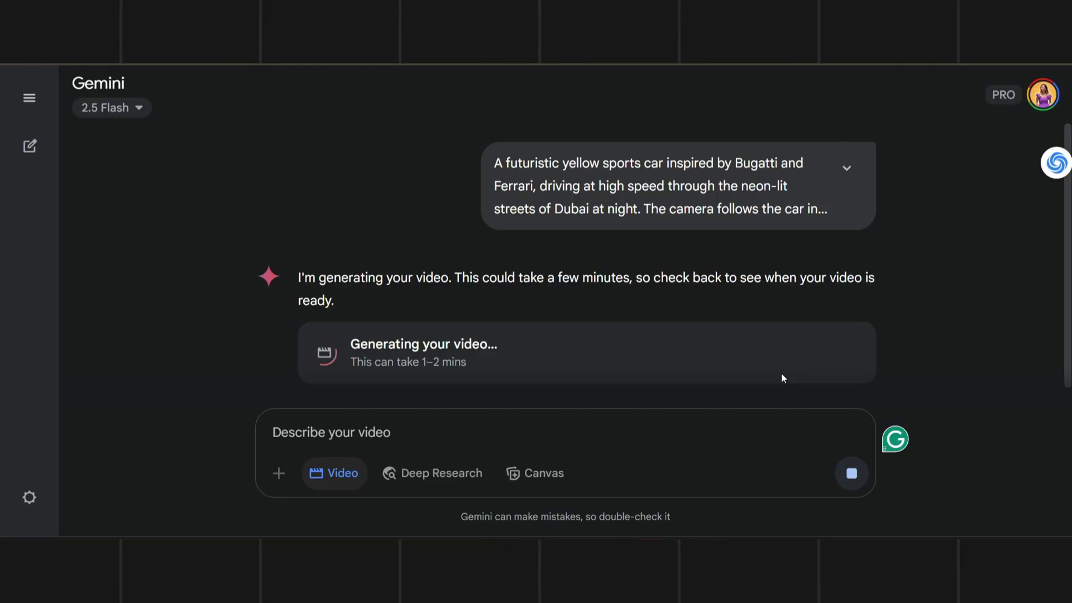
Play the finished Veo yellow sports-car Dubai video and pause it at 0:03
scroll(603, 299, "down", 3)
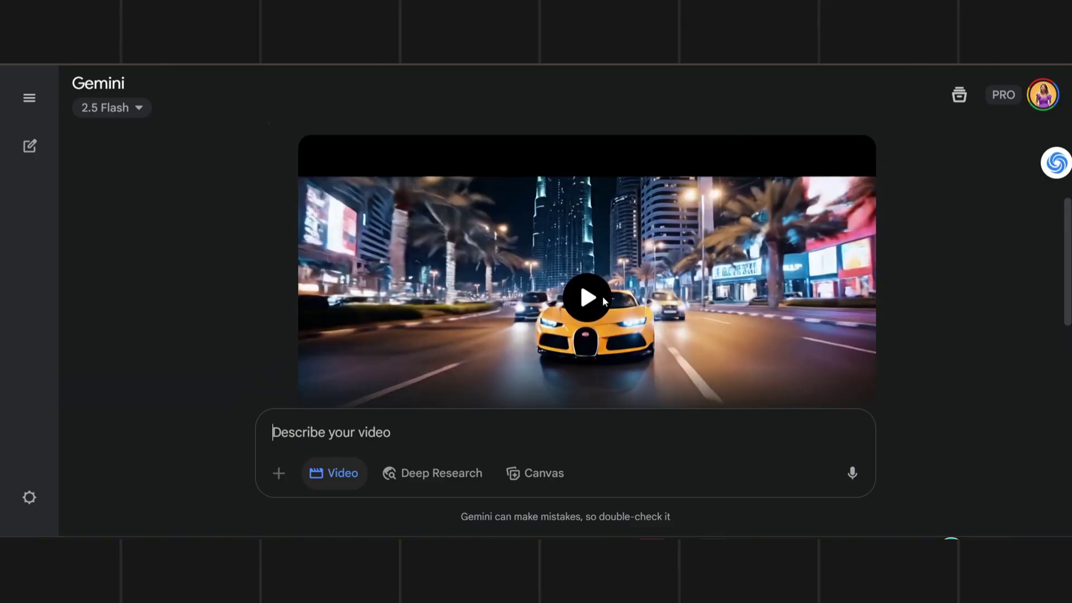
left_click(603, 301)
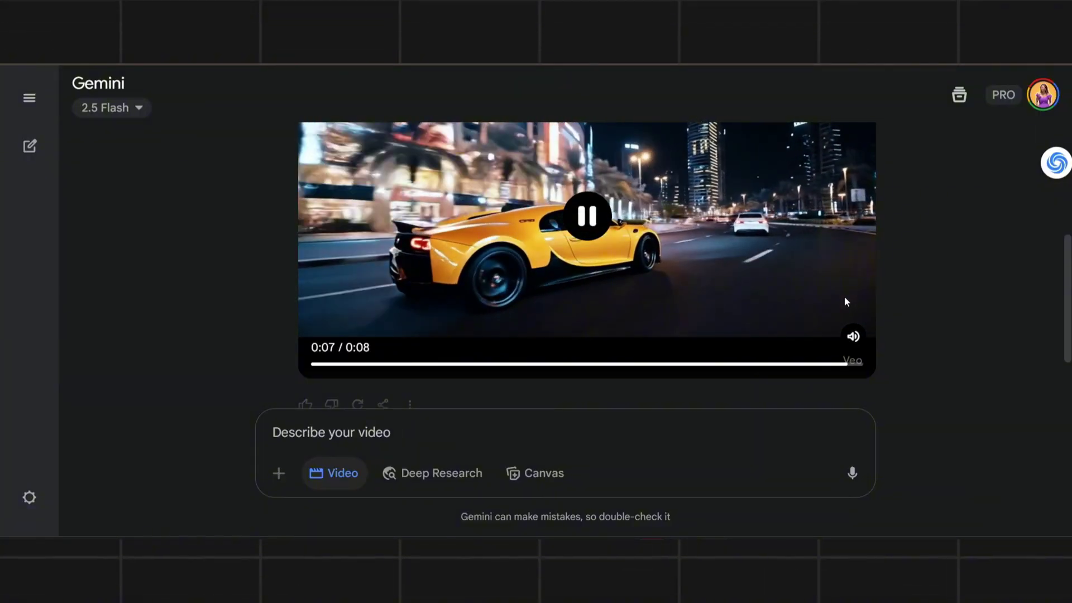
left_click(587, 216)
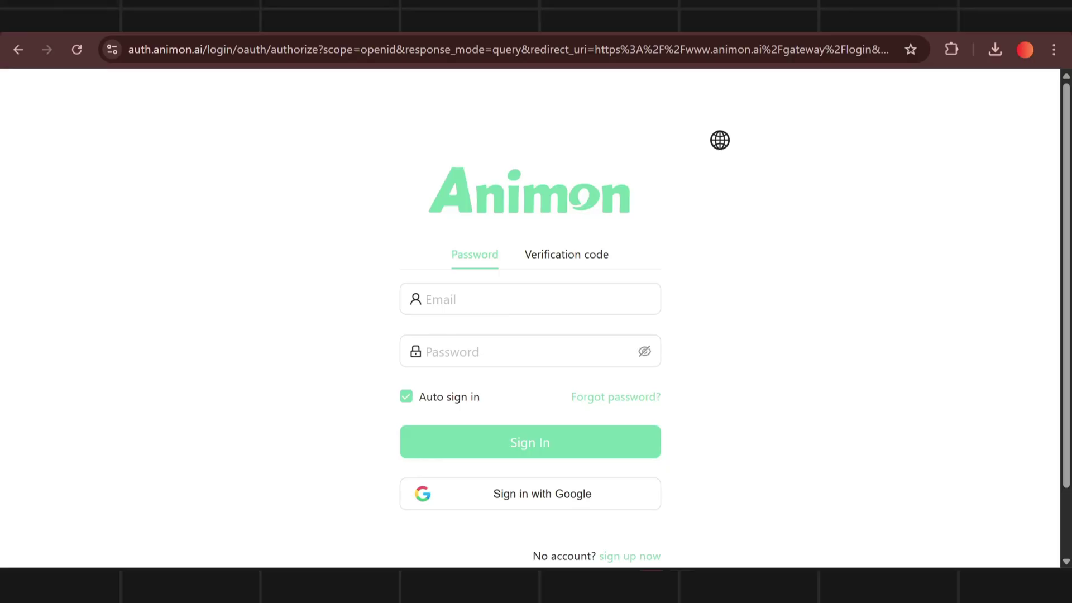
Open Animon's sign-up form, then enter captcha digits 75 to send the email verification code
left_click(619, 555)
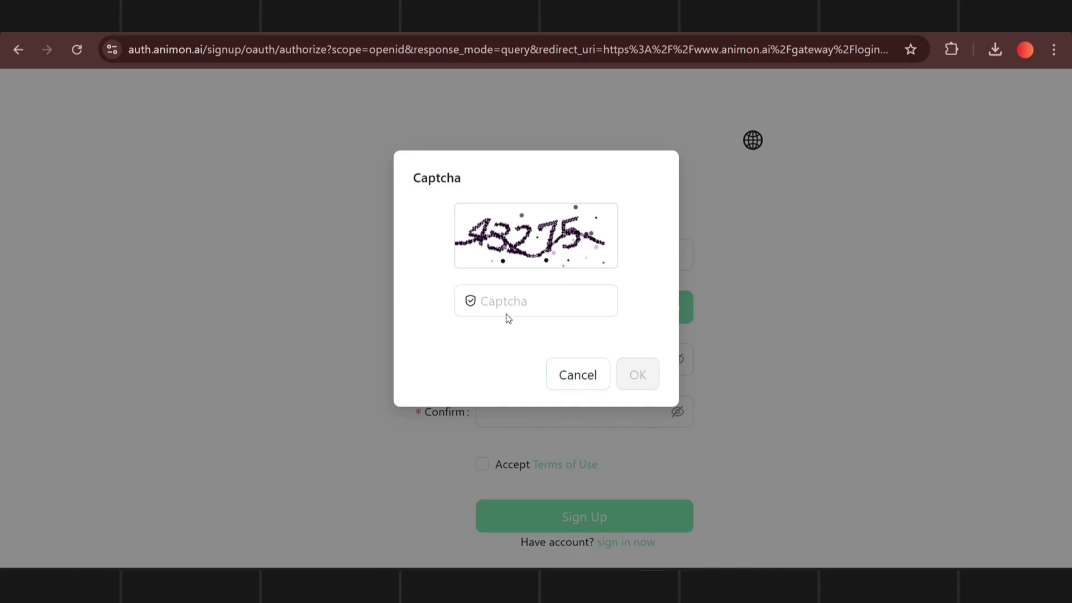
type("75")
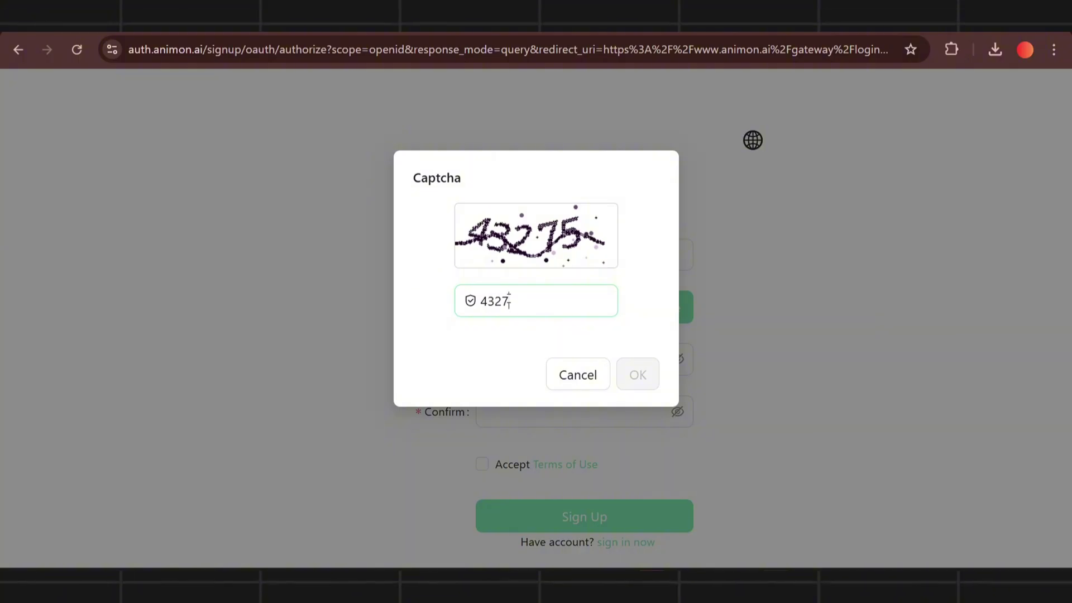
left_click(640, 370)
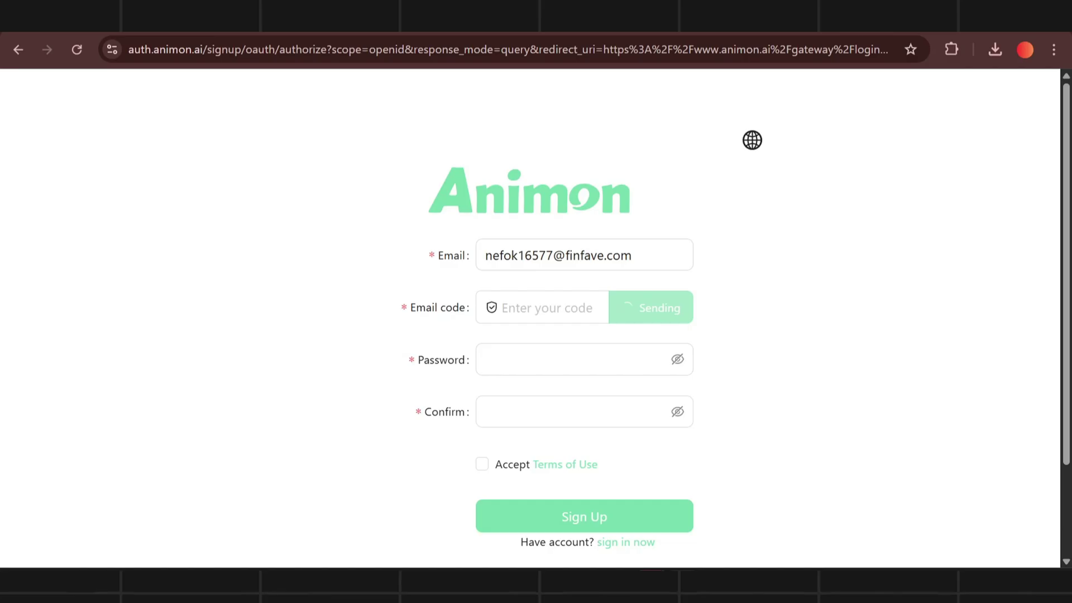
Refresh the temp-mail inbox and open the Animon Verification Code email to reveal its 6-digit code
key("ctrl+Tab")
scroll(490, 291, "down", 3)
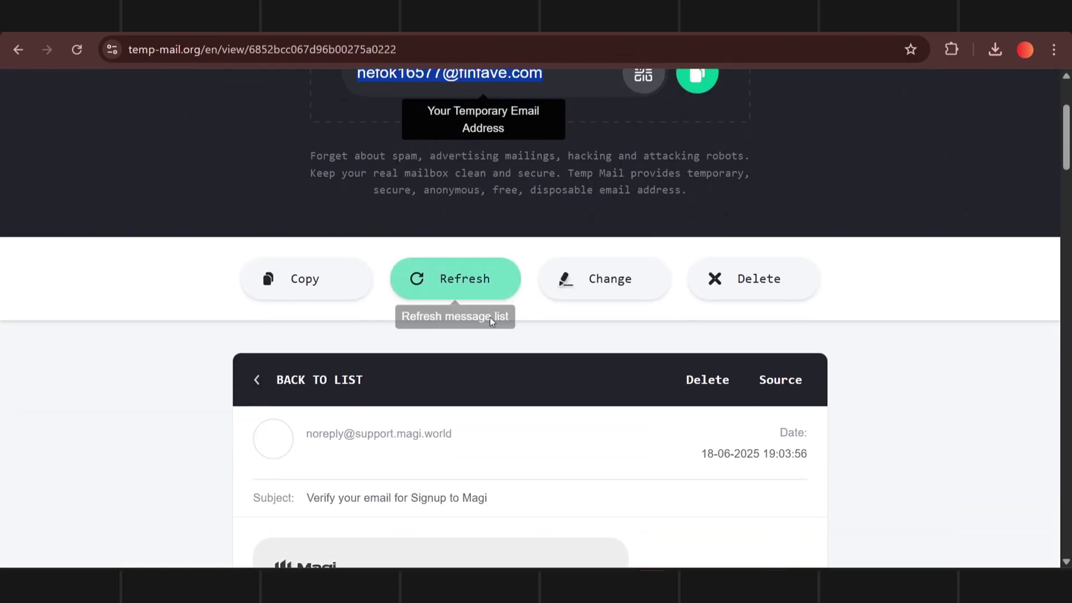
scroll(463, 425, "down", 5)
scroll(455, 369, "up", 5)
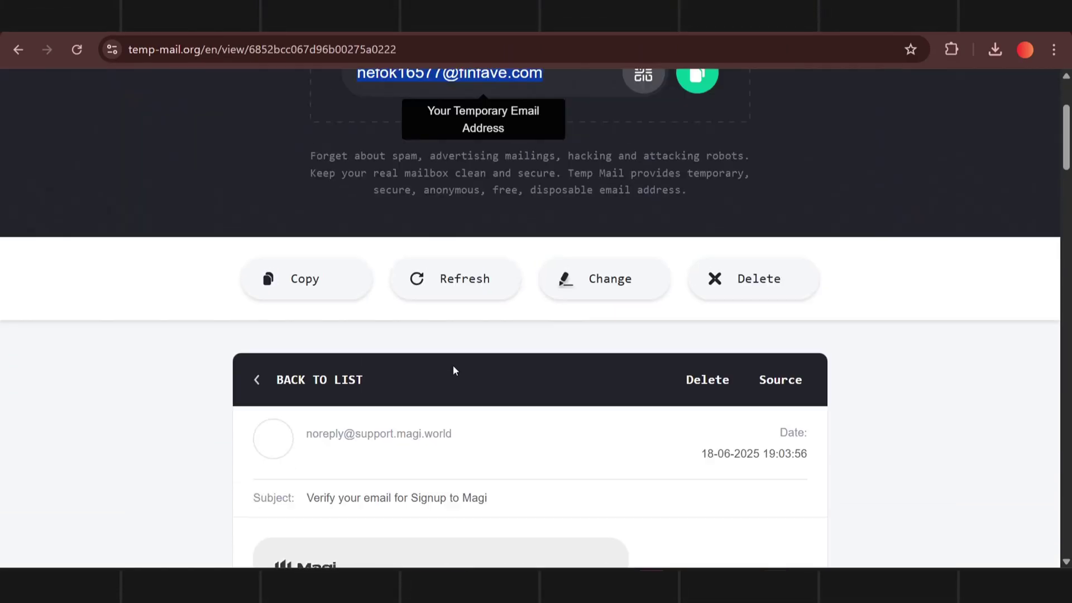
left_click(456, 294)
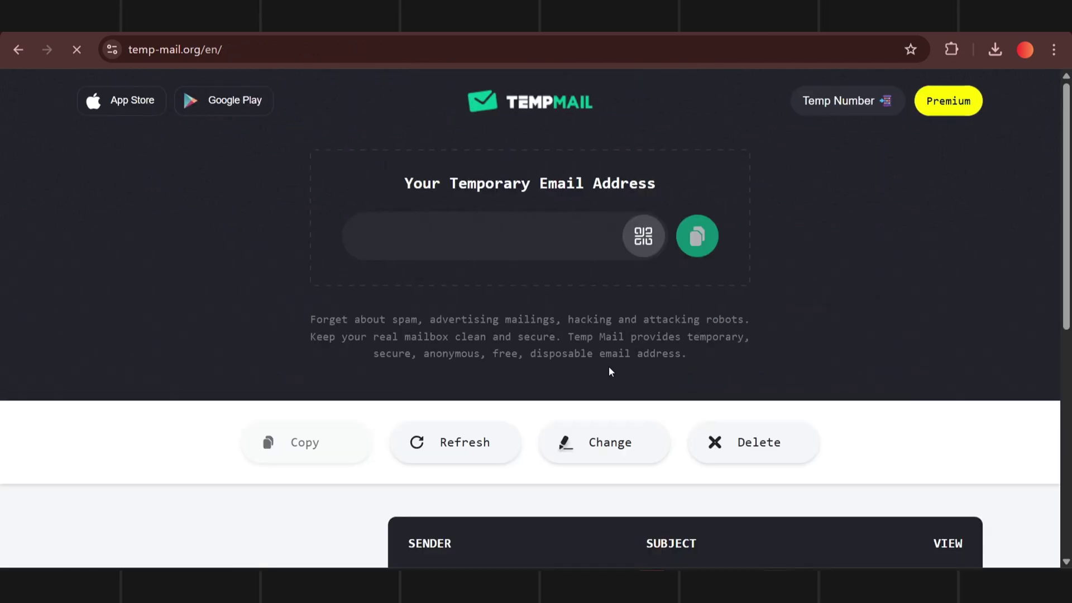
scroll(608, 368, "down", 4)
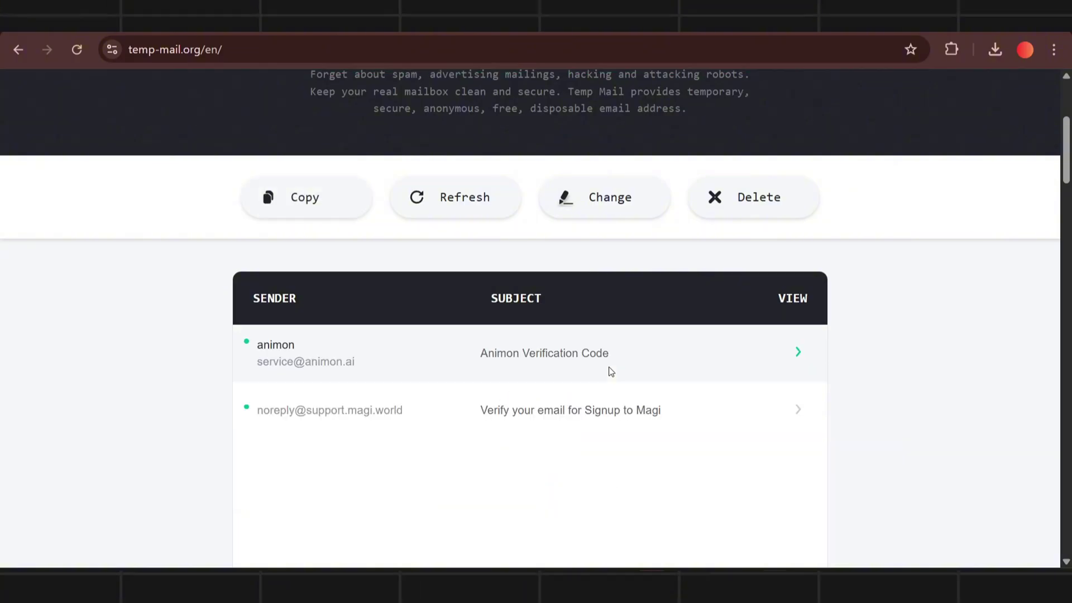
left_click(590, 354)
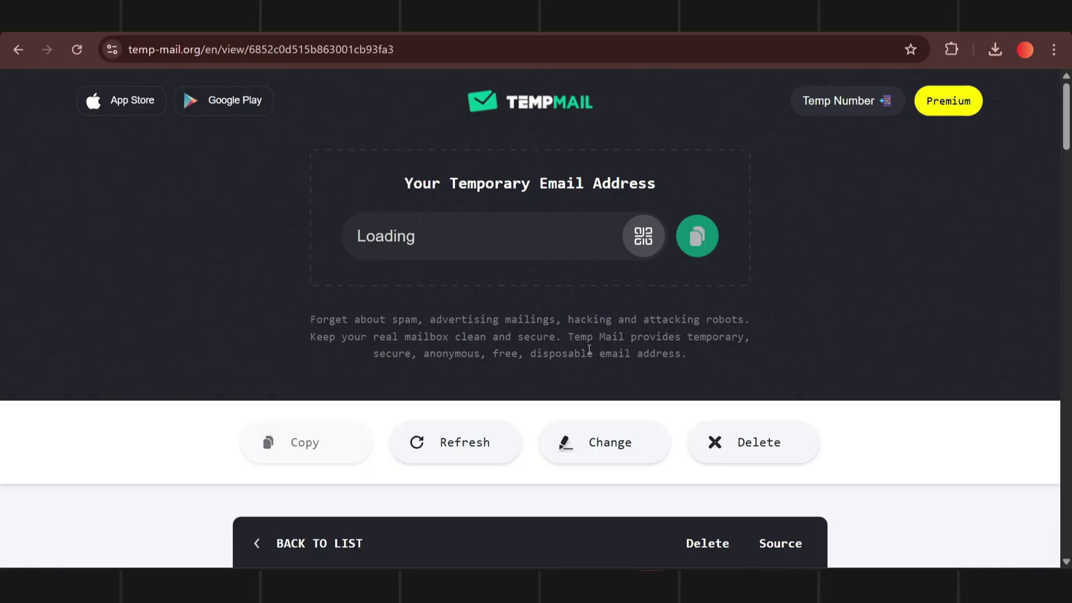
scroll(344, 354, "down", 3)
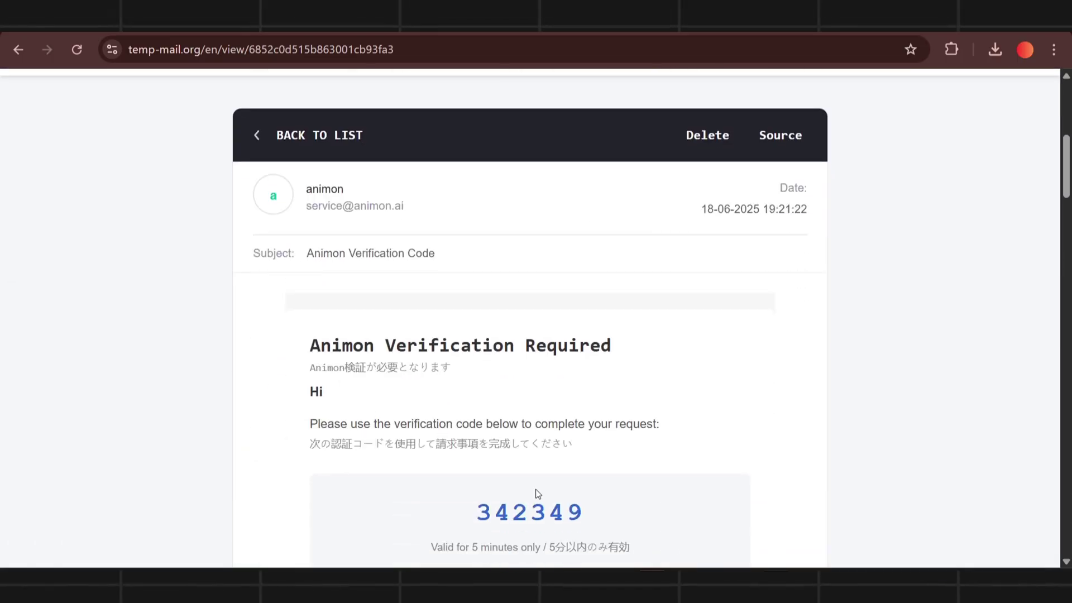
left_click_drag(587, 512, 551, 511)
key("ctrl+shift+Tab")
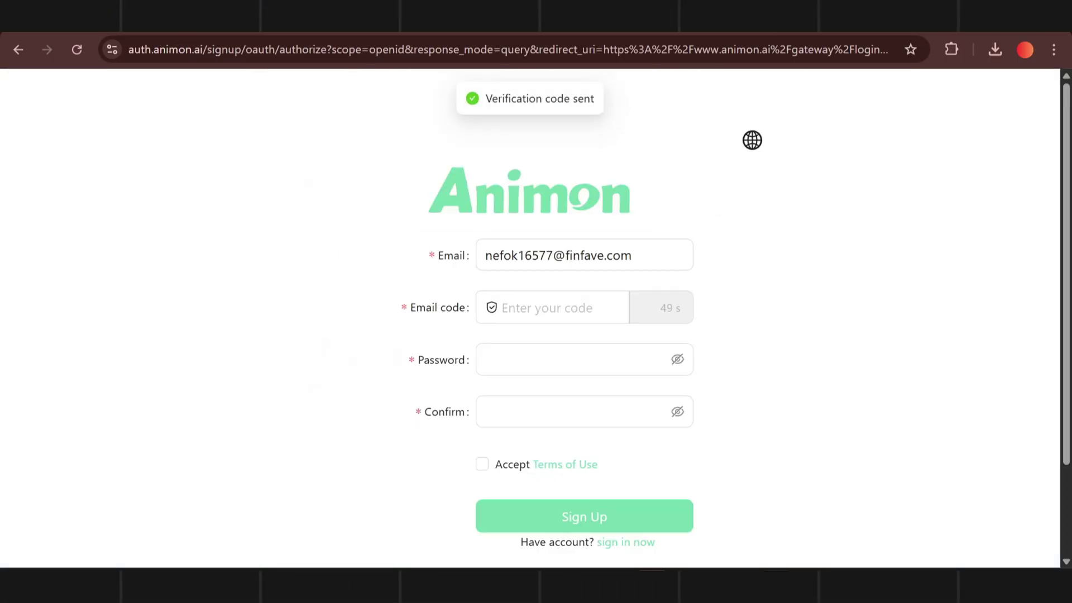
key("ctrl+v")
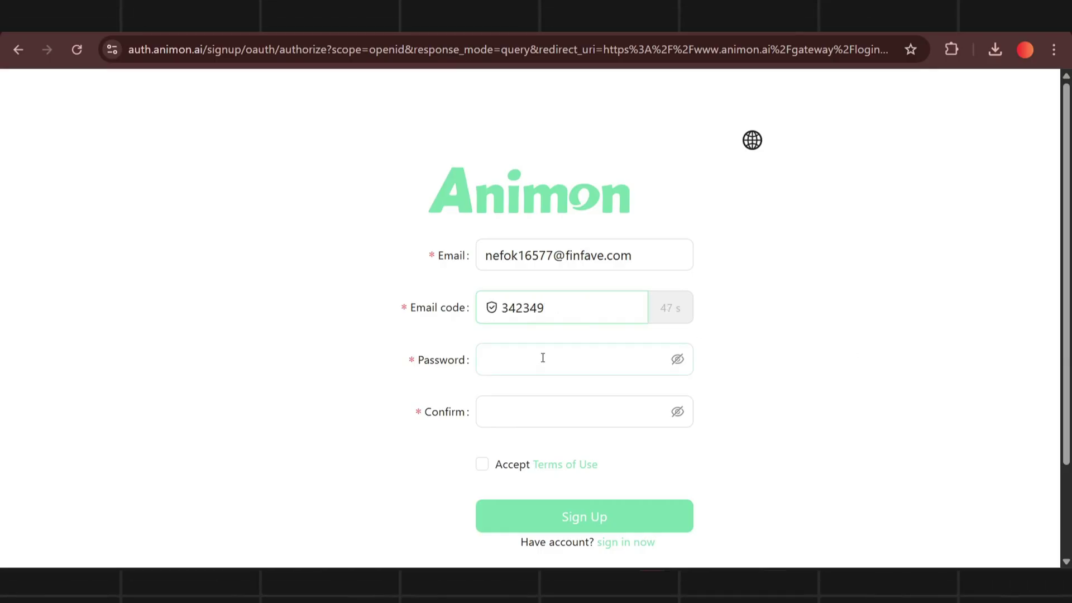
left_click(543, 357)
Set the password and its confirmation to part of the email username followed by 'A'
left_click_drag(551, 259, 512, 257)
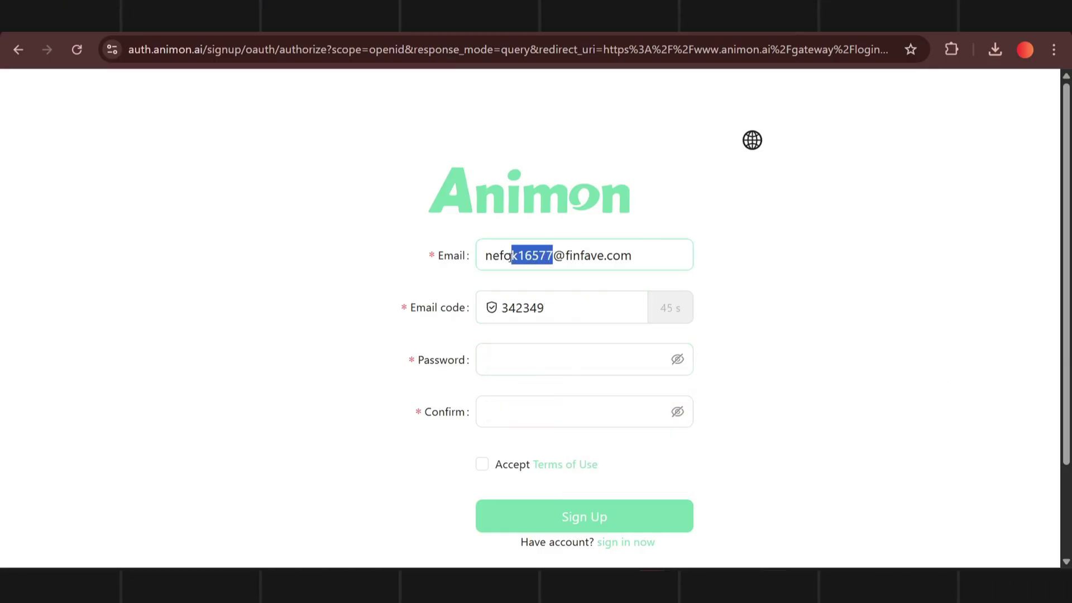
key("ctrl+c")
left_click(519, 359)
key("ctrl+v")
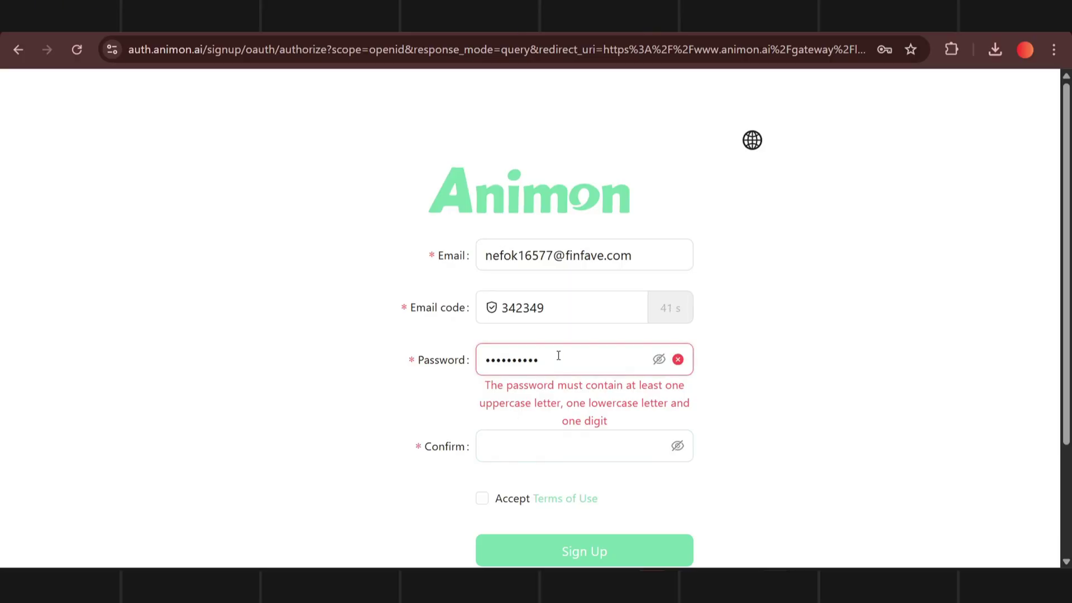
type("A")
left_click(554, 408)
key("ctrl+v")
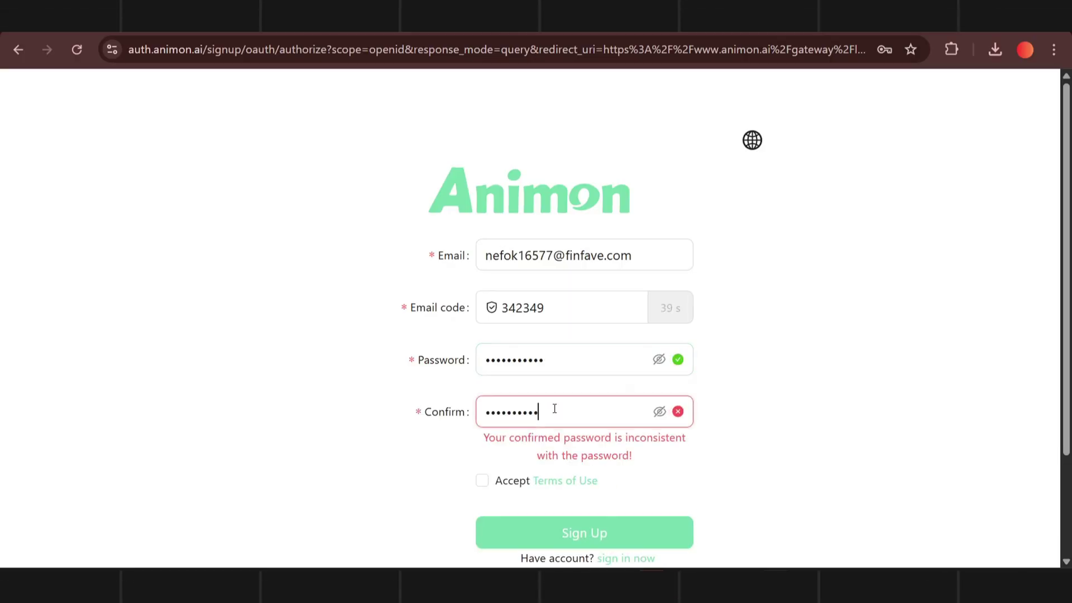
type("A")
Accept the terms of use, submit the sign-up form and sign in to the new account
left_click(481, 465)
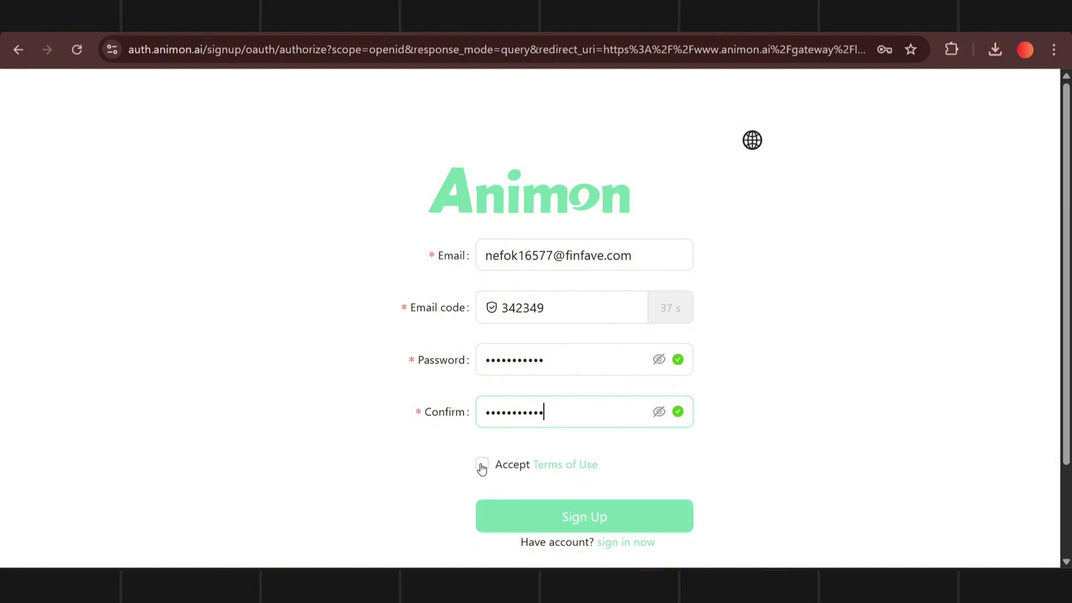
left_click(513, 512)
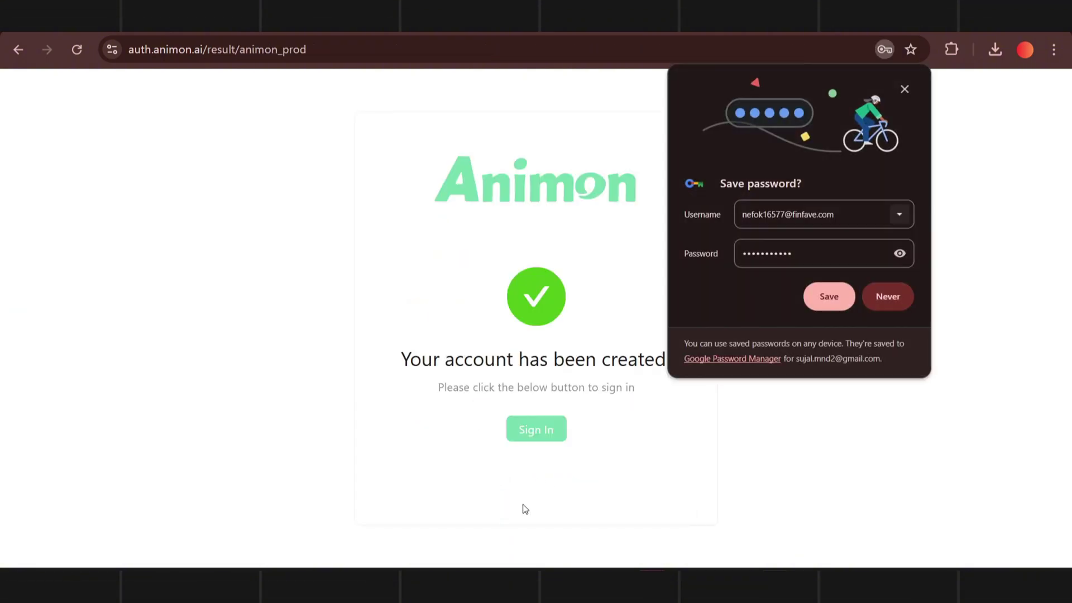
left_click(520, 445)
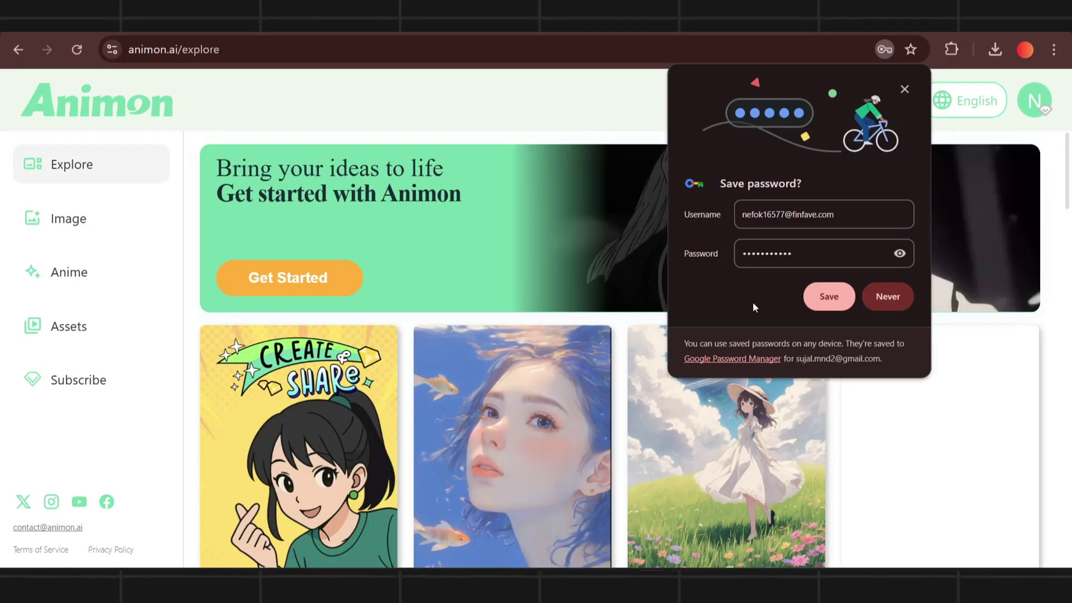
Save the login, then start the Gojo-inspired night-city rooftop video in Animon's Anime generator
left_click(835, 309)
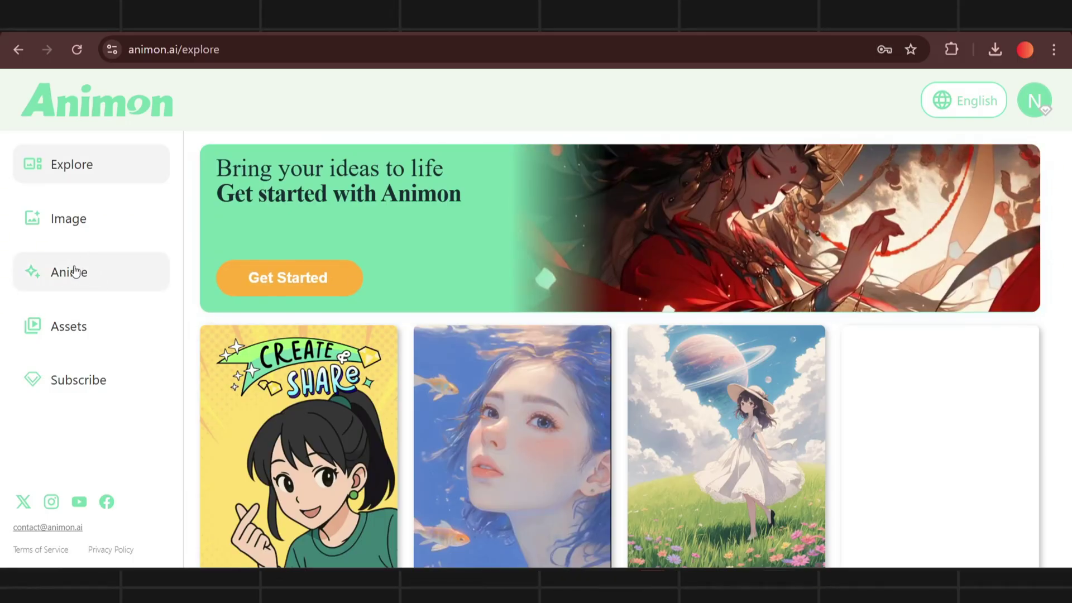
left_click(74, 270)
key("ctrl+minus")
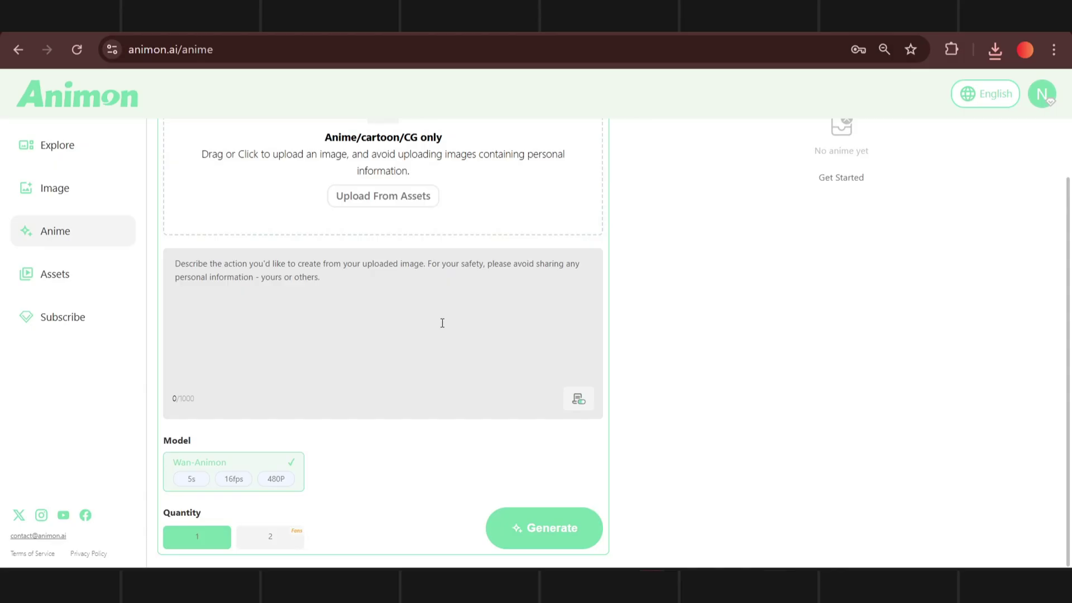
scroll(443, 335, "up", 2)
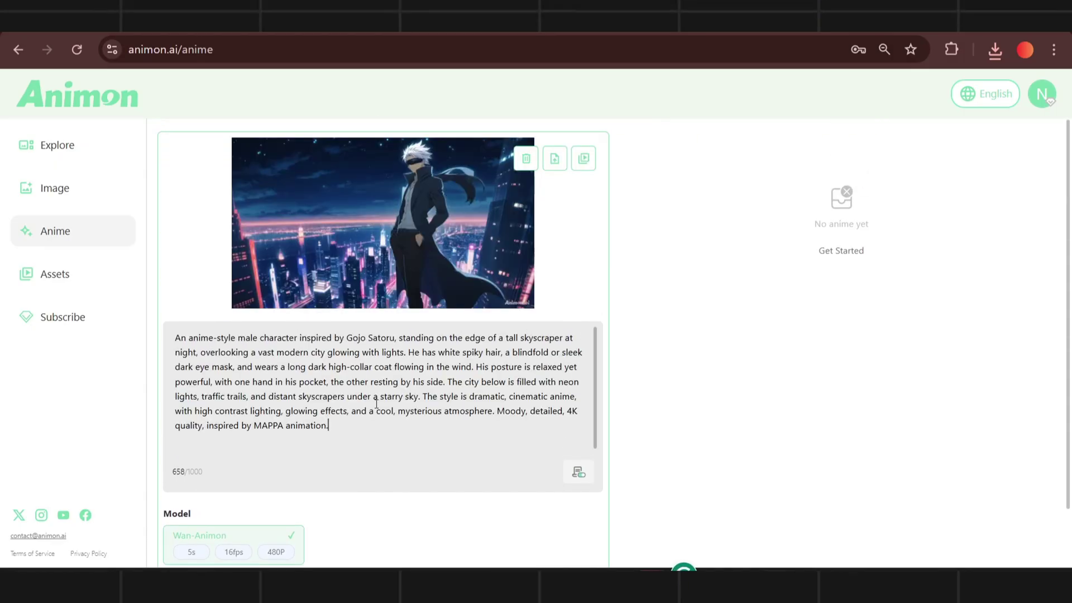
scroll(377, 402, "down", 2)
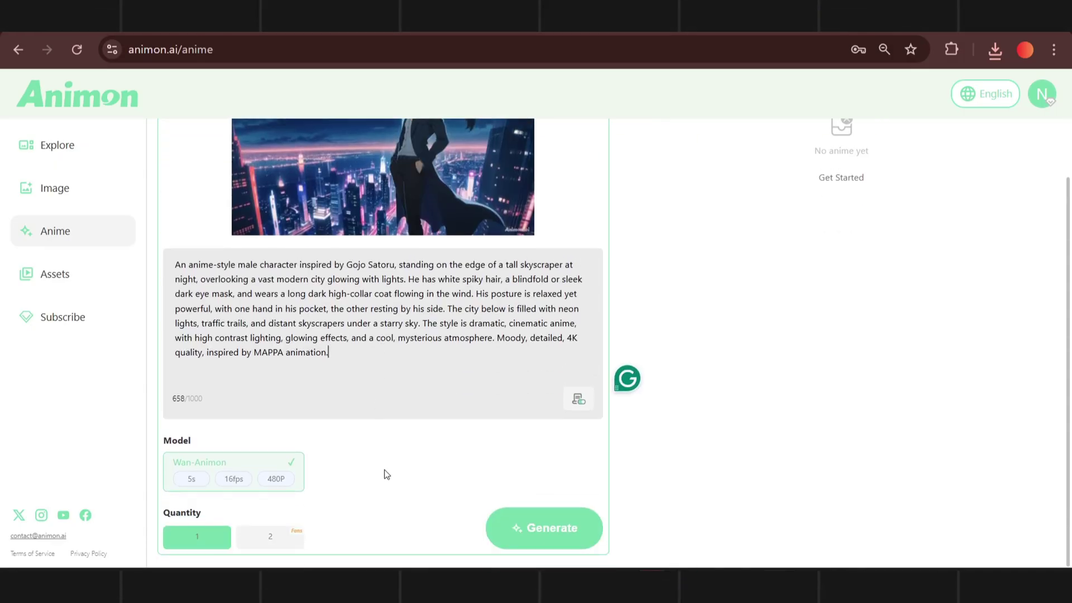
left_click(489, 517)
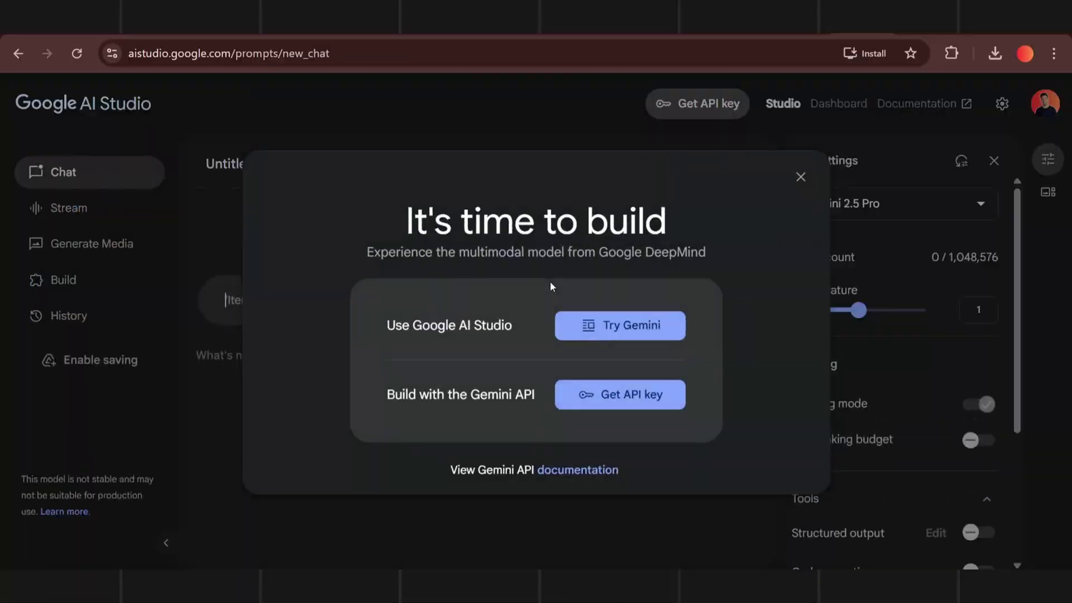
Accept Google AI Studio's terms of service and open the Veo video page under Generate Media
left_click(794, 178)
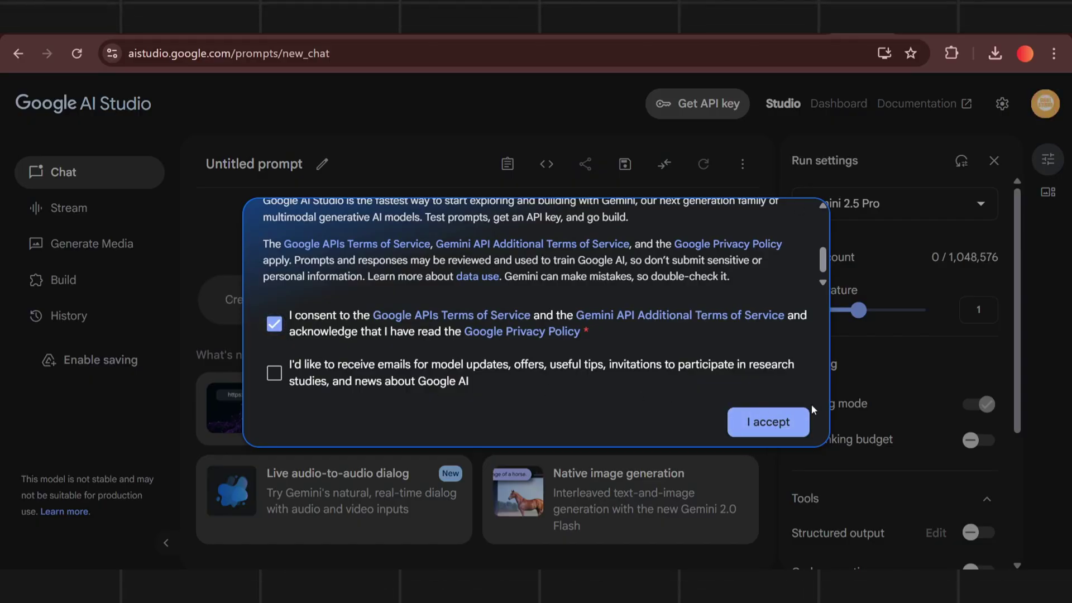
left_click(776, 423)
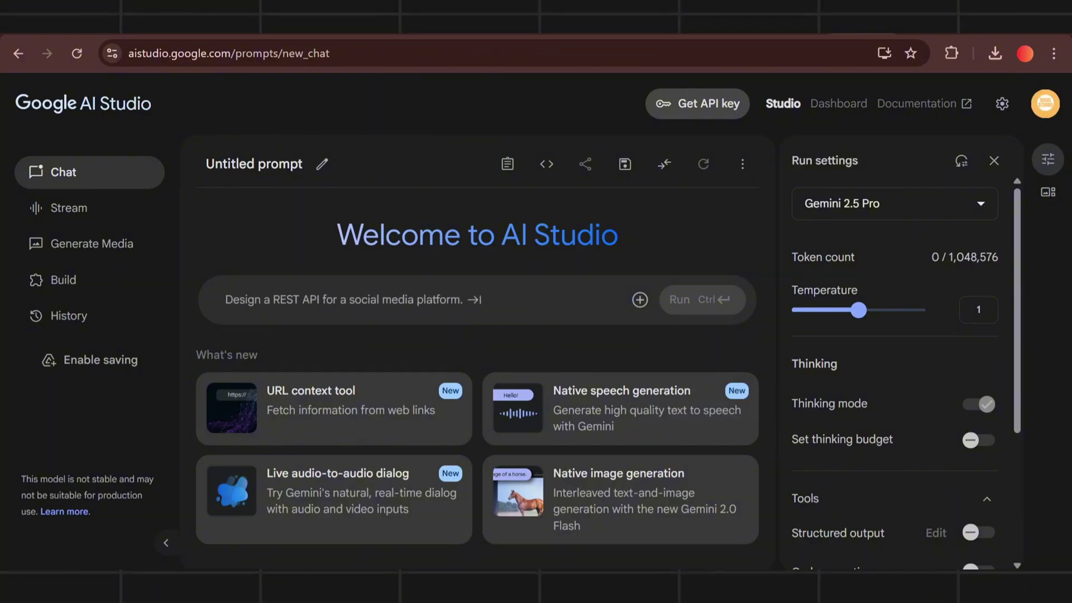
left_click(99, 246)
left_click(577, 420)
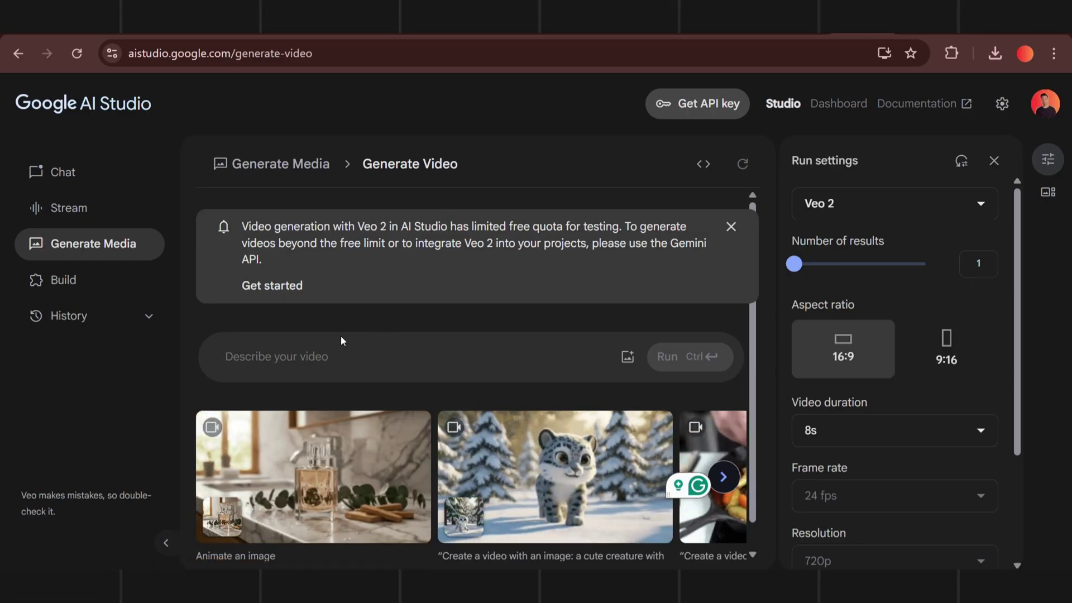
Attach the yellow sports-car image, paste the neon-lit Dubai night-driving prompt and run Veo 2
left_click(627, 358)
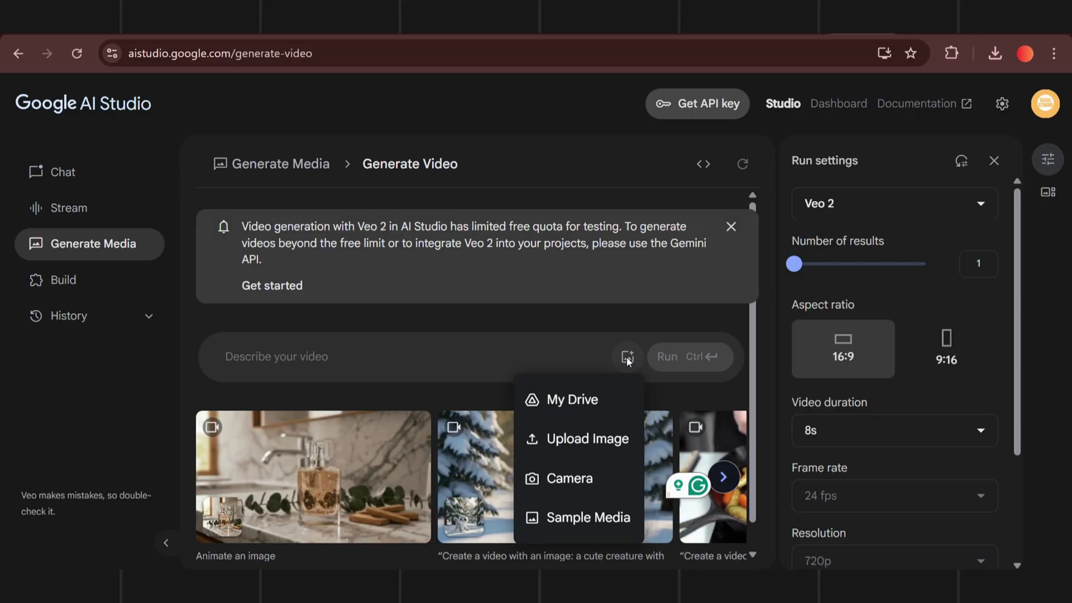
left_click(597, 433)
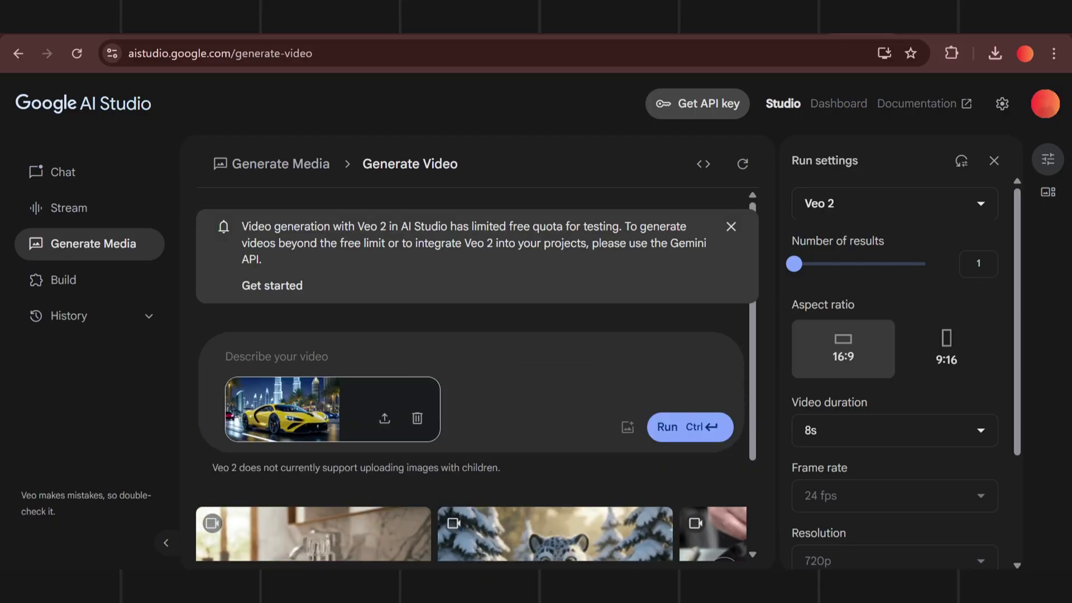
right_click(305, 352)
left_click(243, 366)
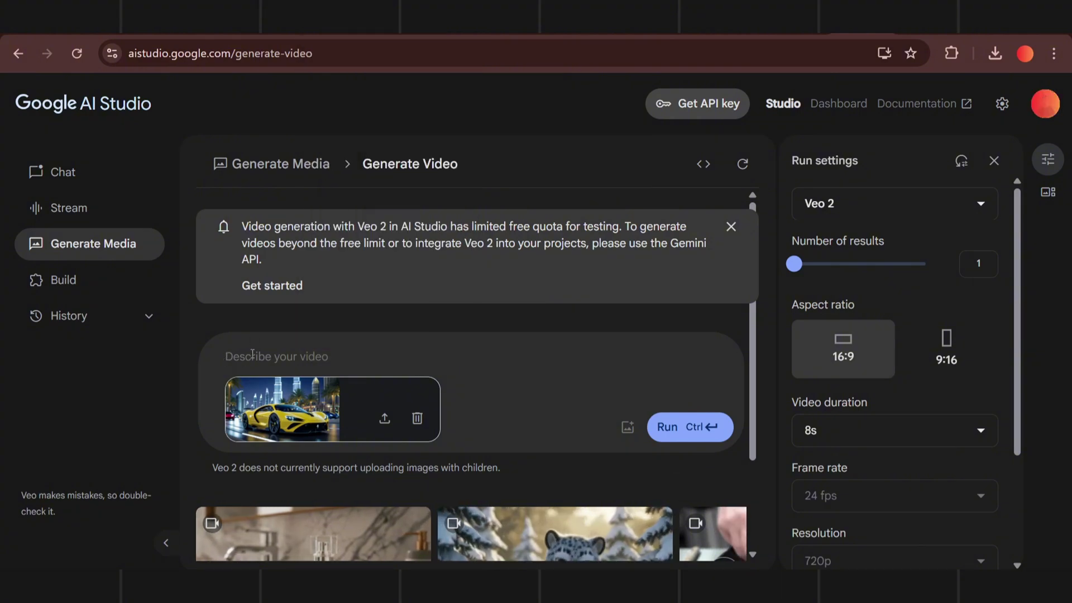
right_click(250, 355)
left_click(305, 179)
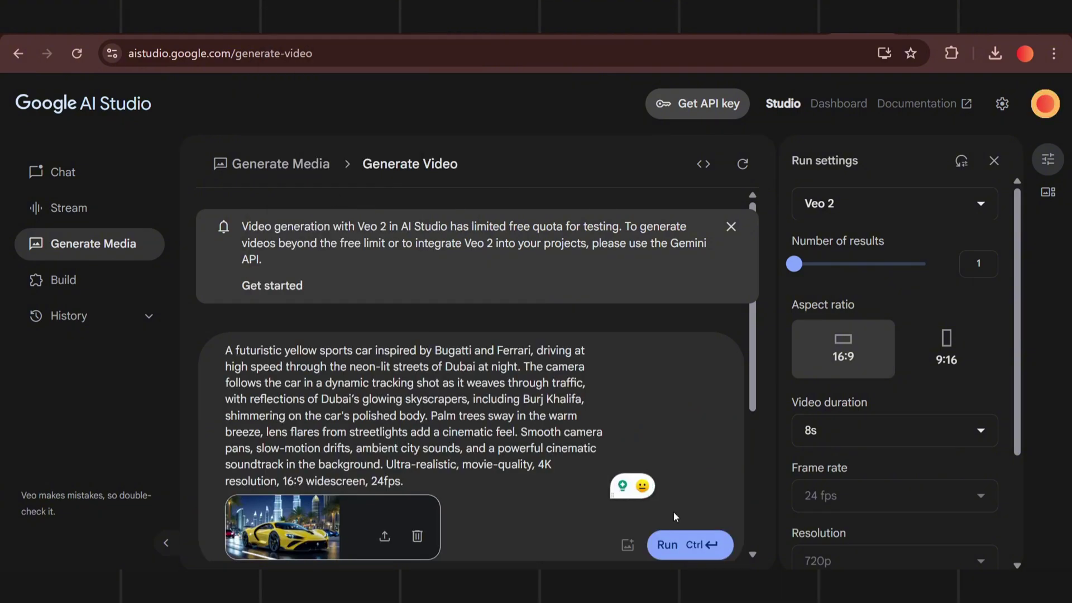
left_click(680, 543)
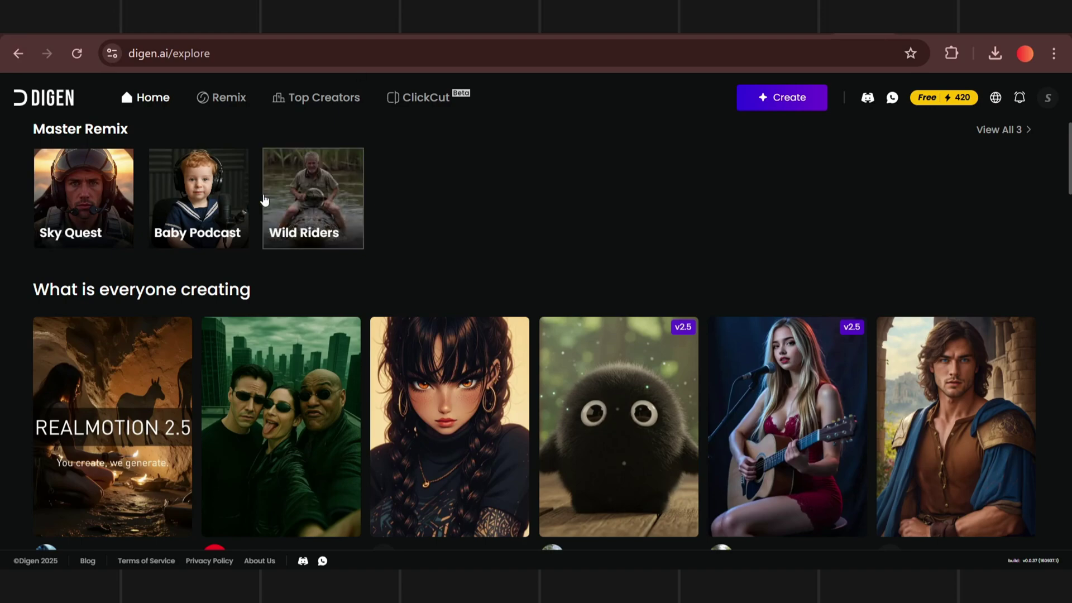
Open Digen's Real Motion 2.0 video creation page from the Explore page
left_click(781, 103)
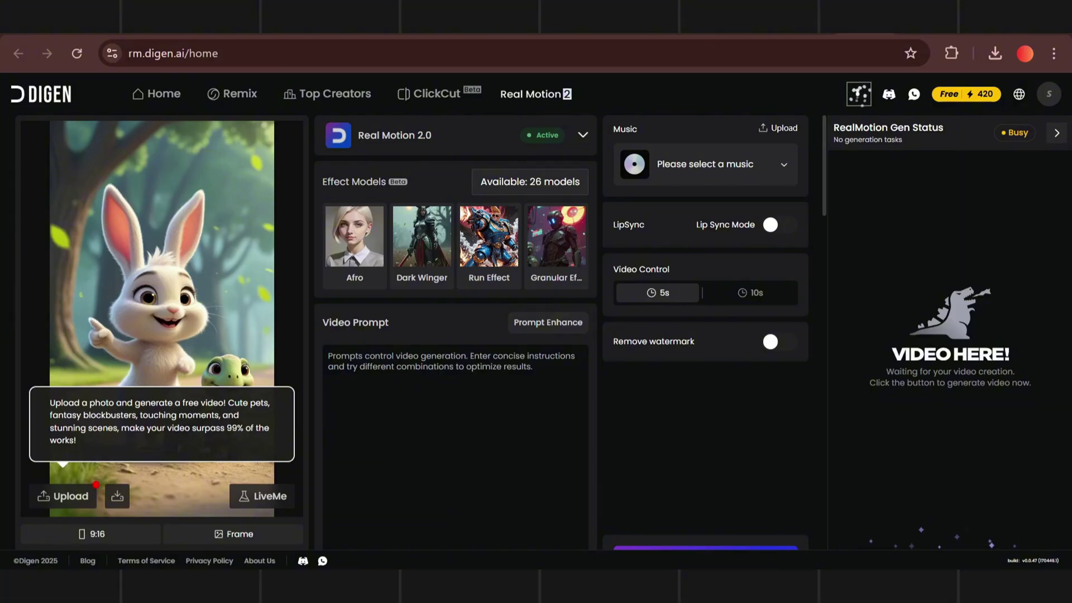
Upload Image_fx.jpg and begin the video prompt with 'they are excited and t'
left_click(71, 496)
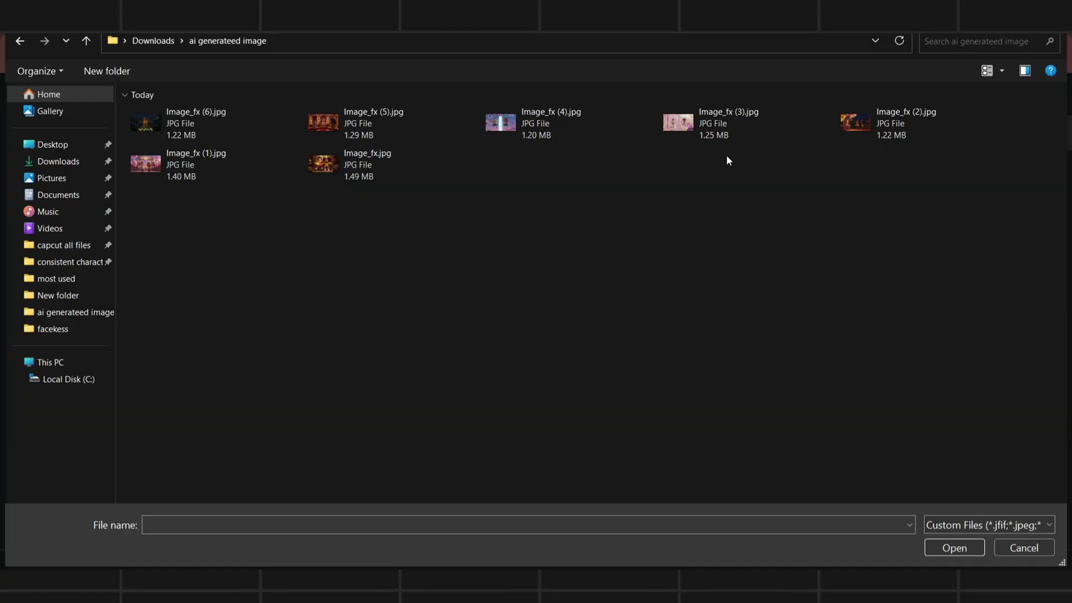
left_click(310, 153)
left_click(955, 547)
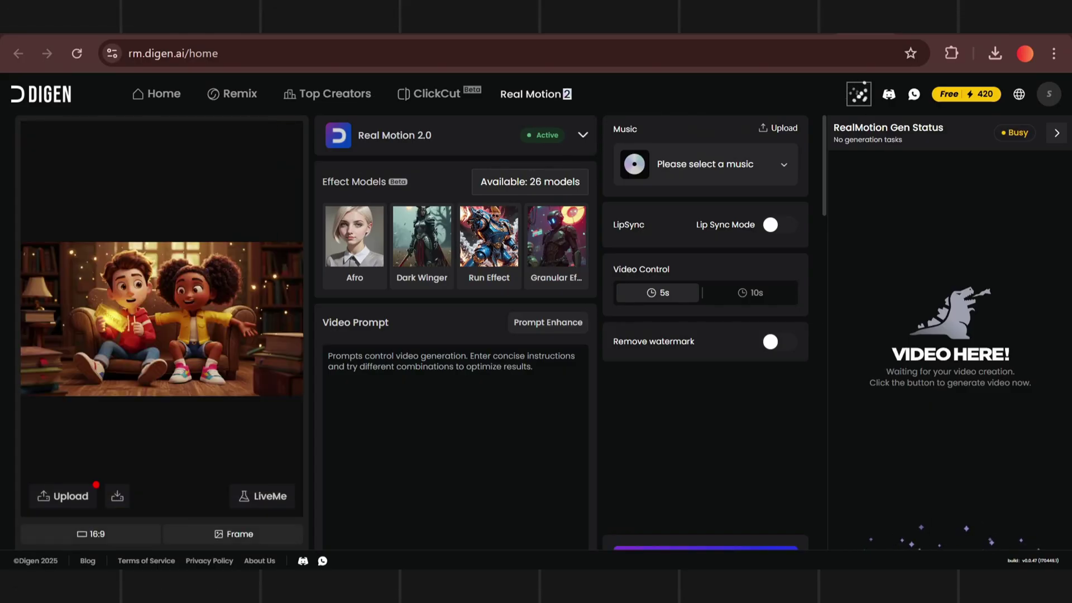
left_click(390, 361)
type("they are ex")
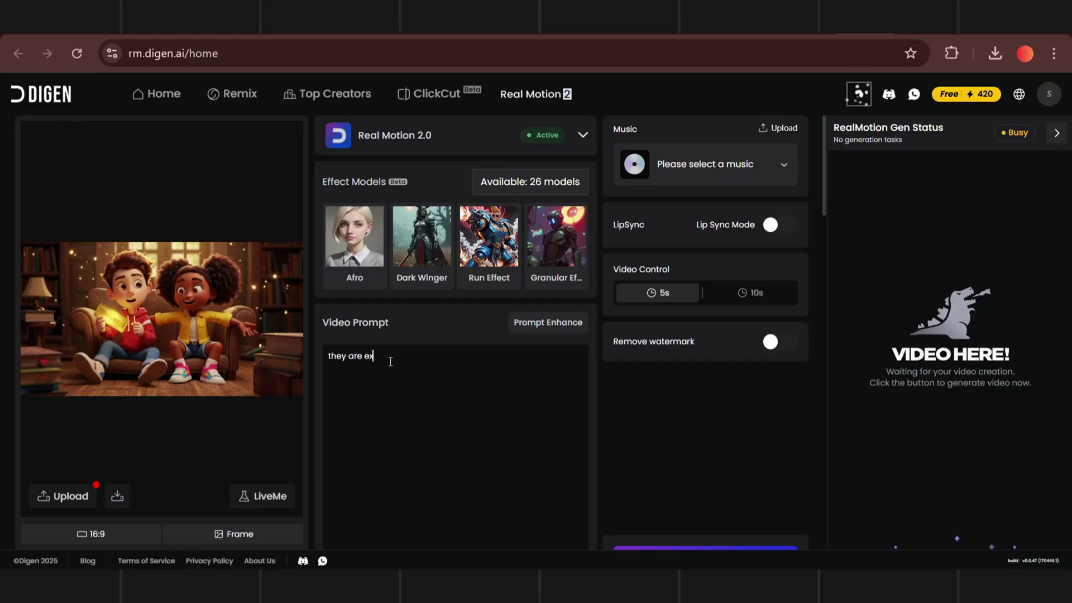
type("cited and t")
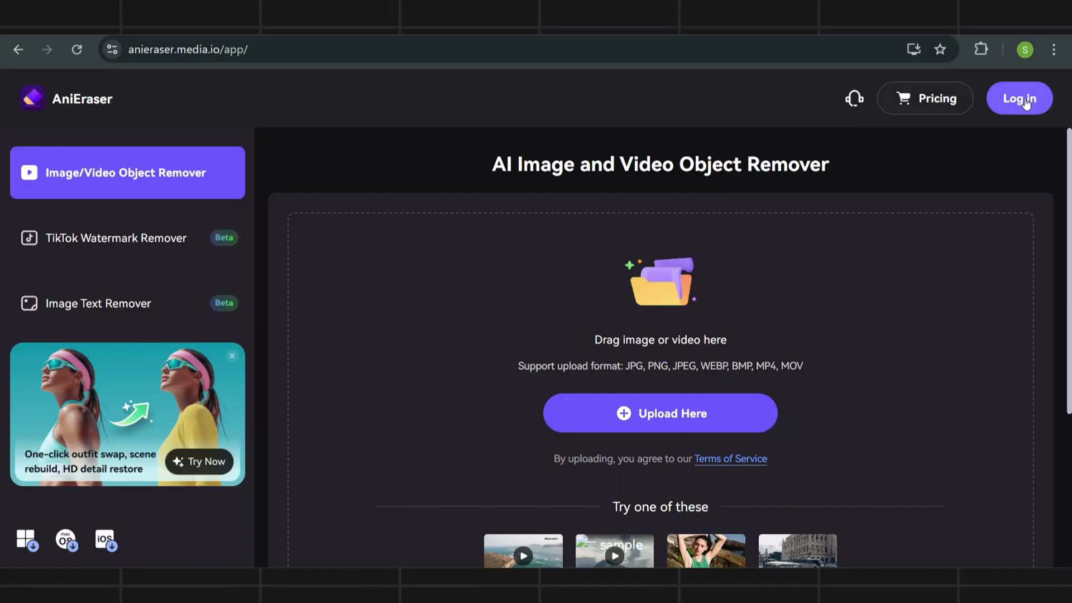
Open the Wondershare account sign-up form and paste the temporary e-mail address
left_click(1027, 101)
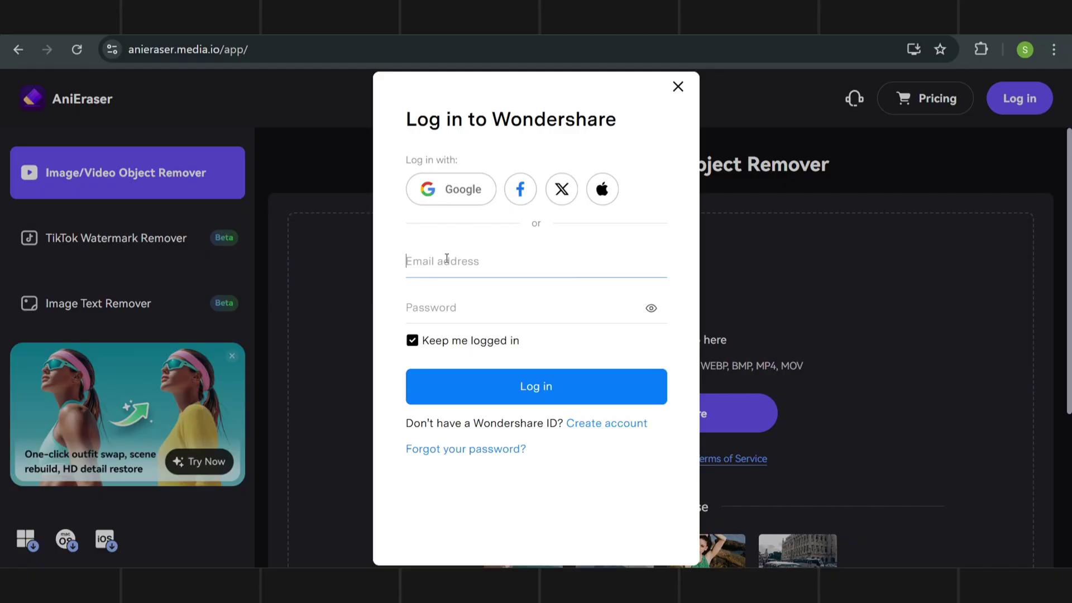
left_click(608, 423)
right_click(430, 260)
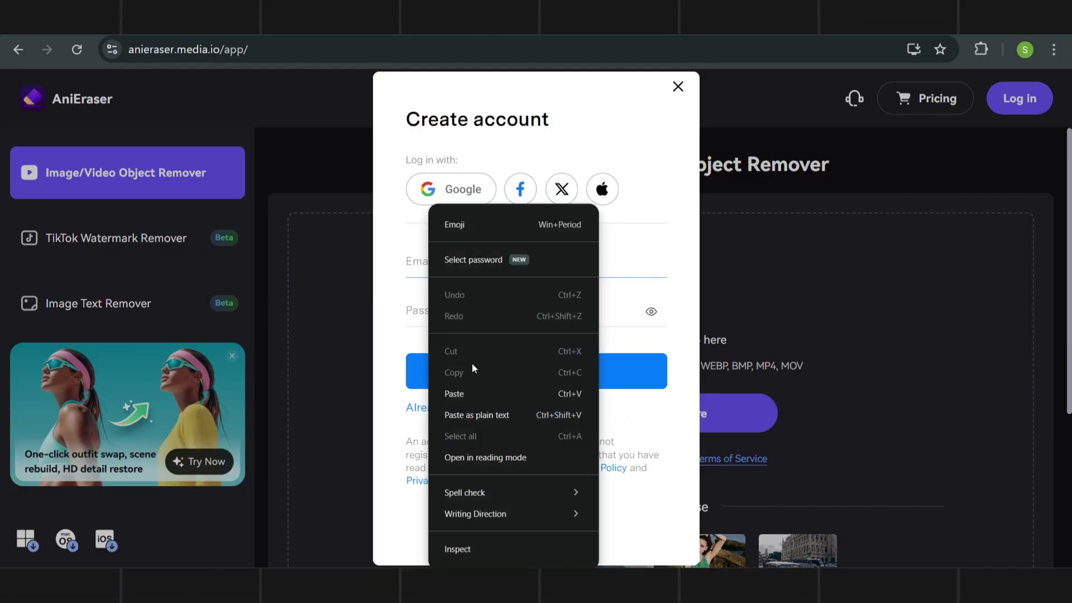
left_click(454, 393)
Use the e-mail's name part as the password, create the account, and reload the page
double_click(433, 261)
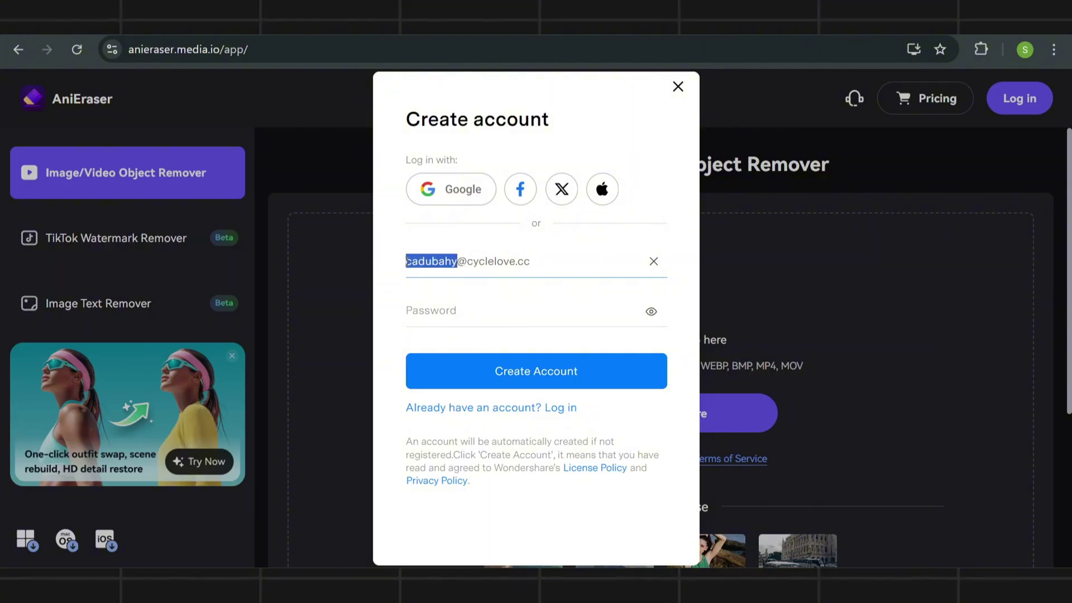
right_click(425, 262)
left_click(454, 277)
left_click(455, 317)
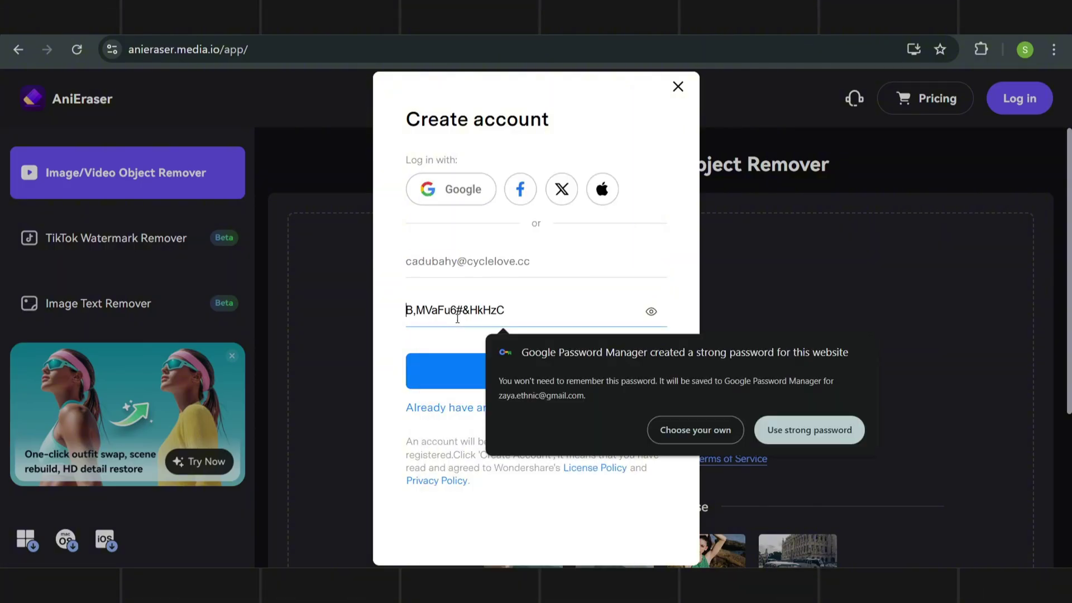
right_click(457, 313)
left_click(497, 394)
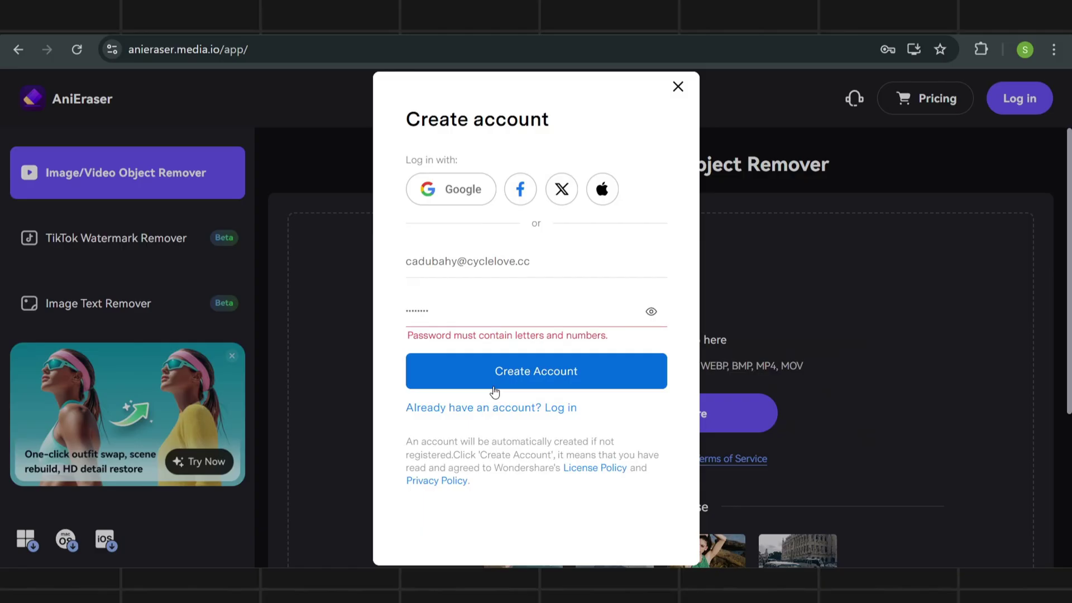
left_click(508, 378)
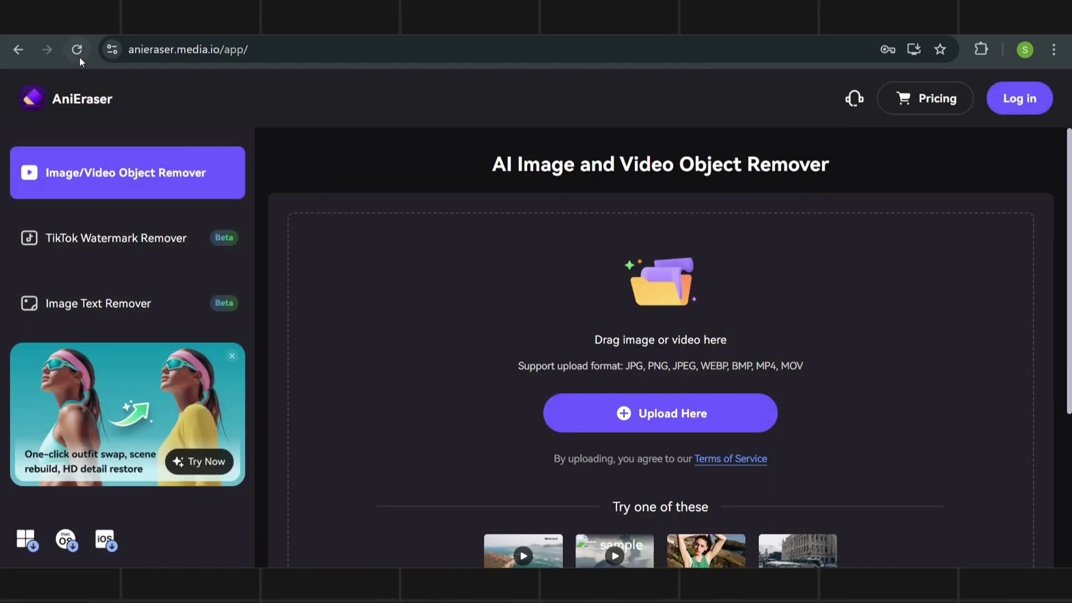
left_click(79, 58)
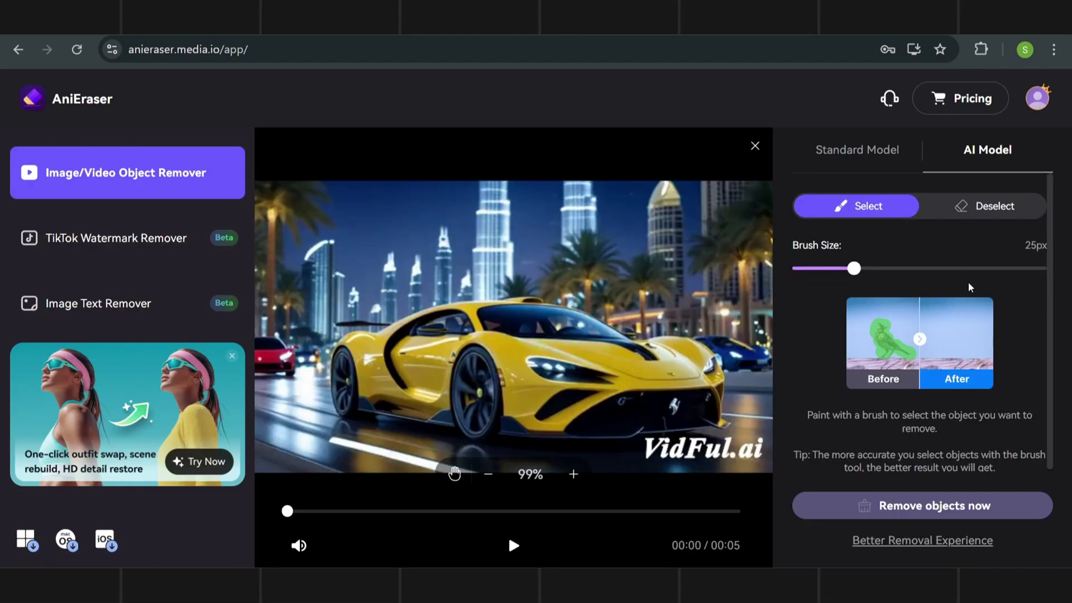
Set the brush to 44px and paint over the VidFul.ai watermark
left_click_drag(878, 270, 903, 268)
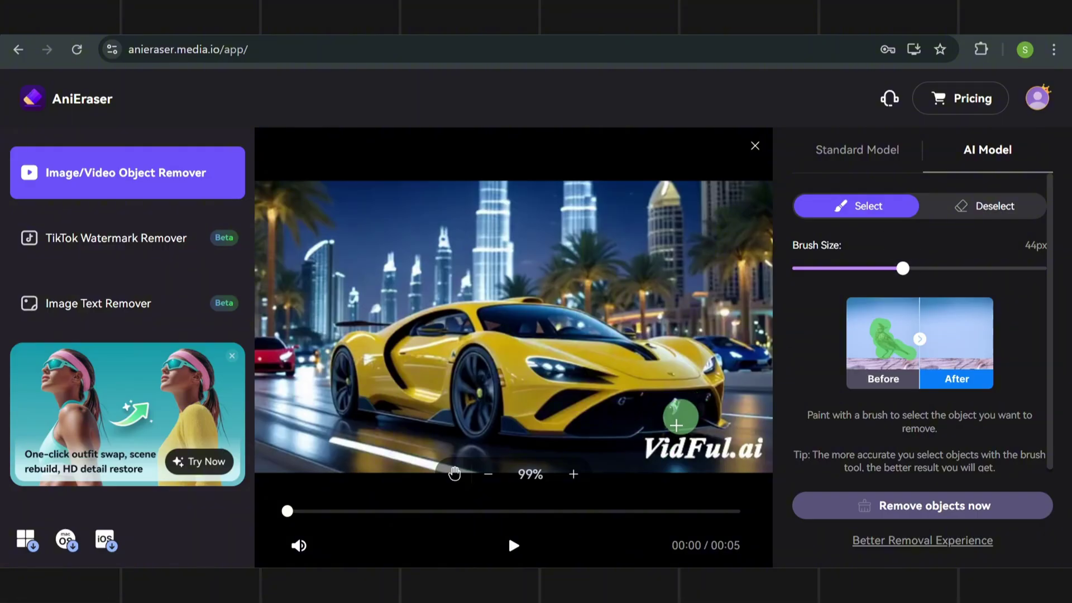
left_click_drag(662, 447, 751, 447)
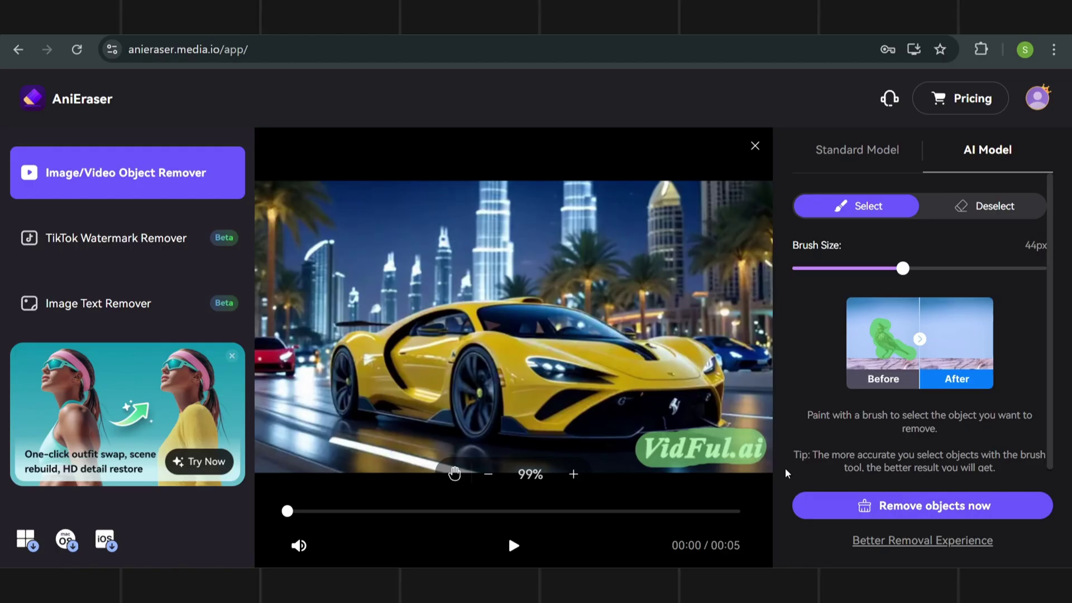